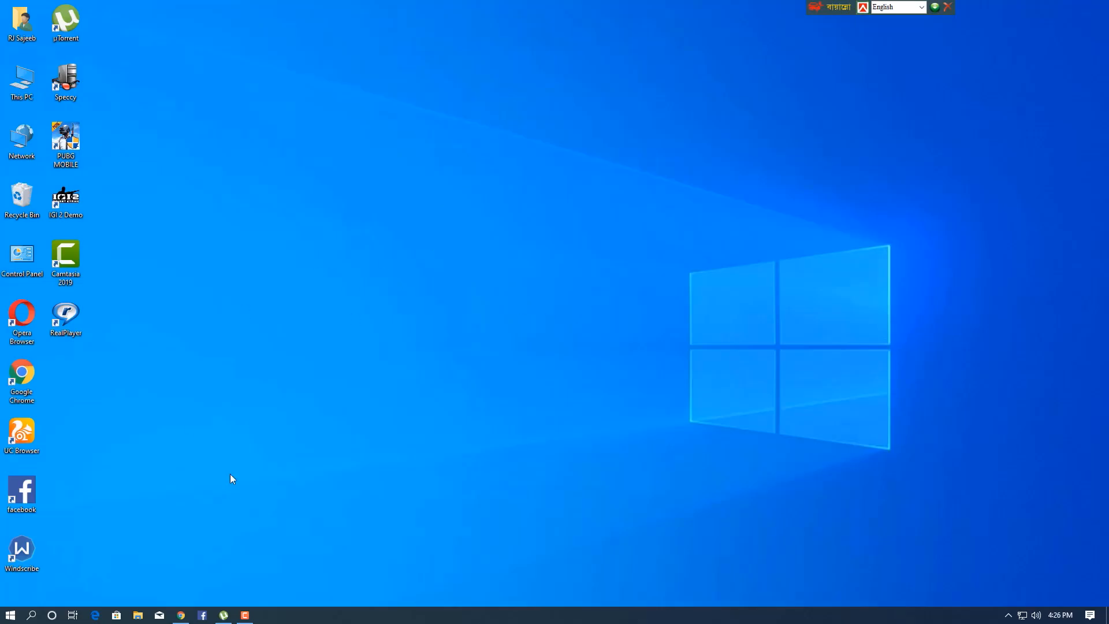
Step: Open Google Chrome and search the web for "rufus"
click(181, 615)
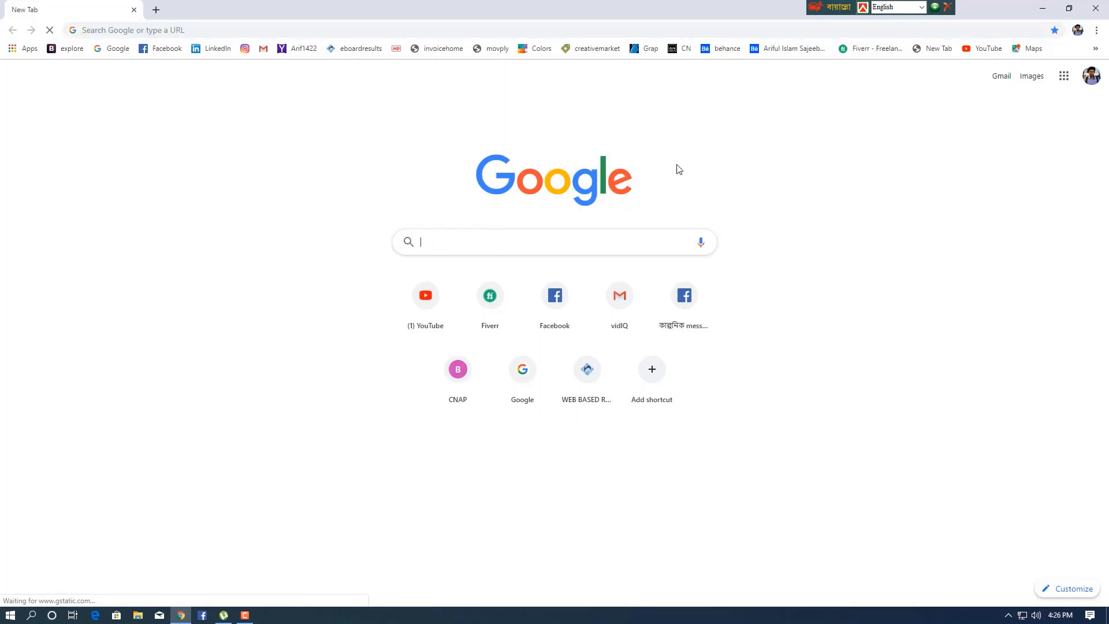
text(r)
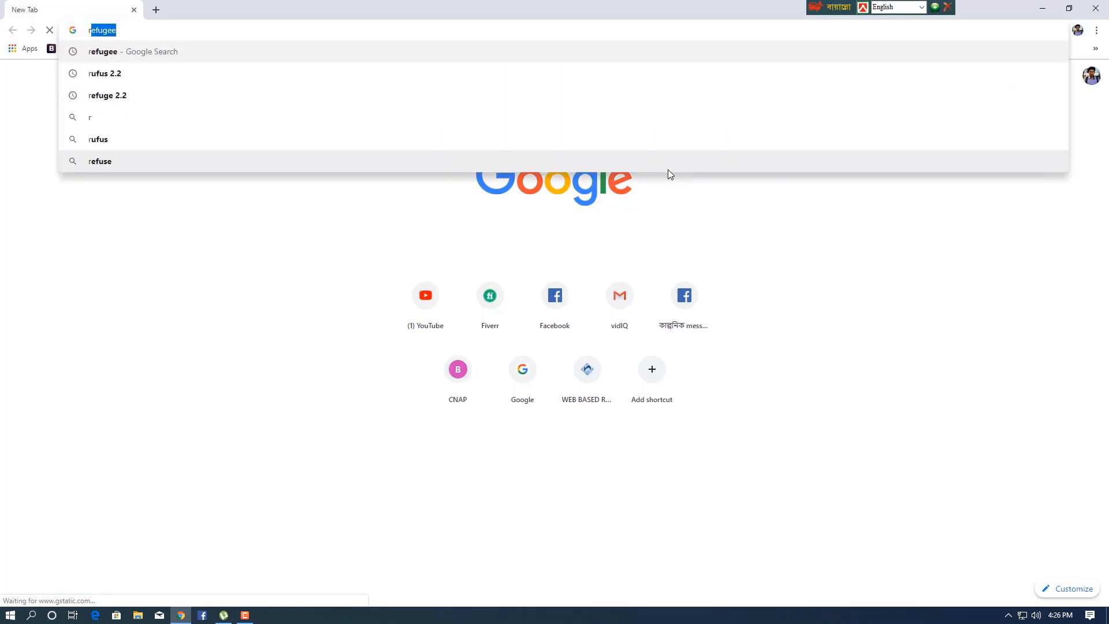
text(uf)
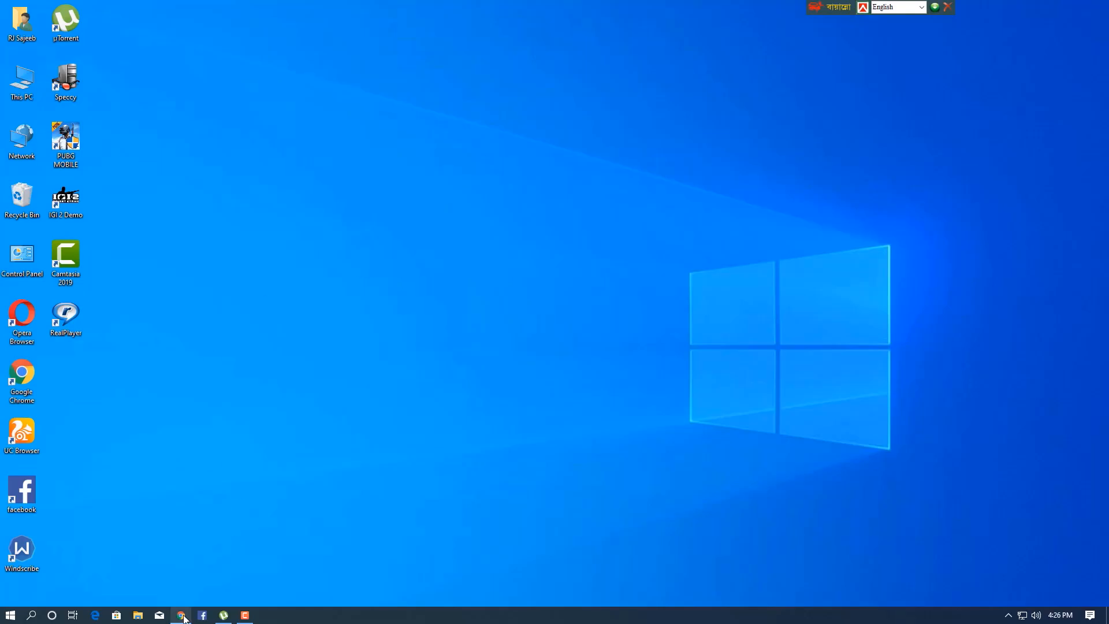
click(181, 615)
click(495, 243)
text(r)
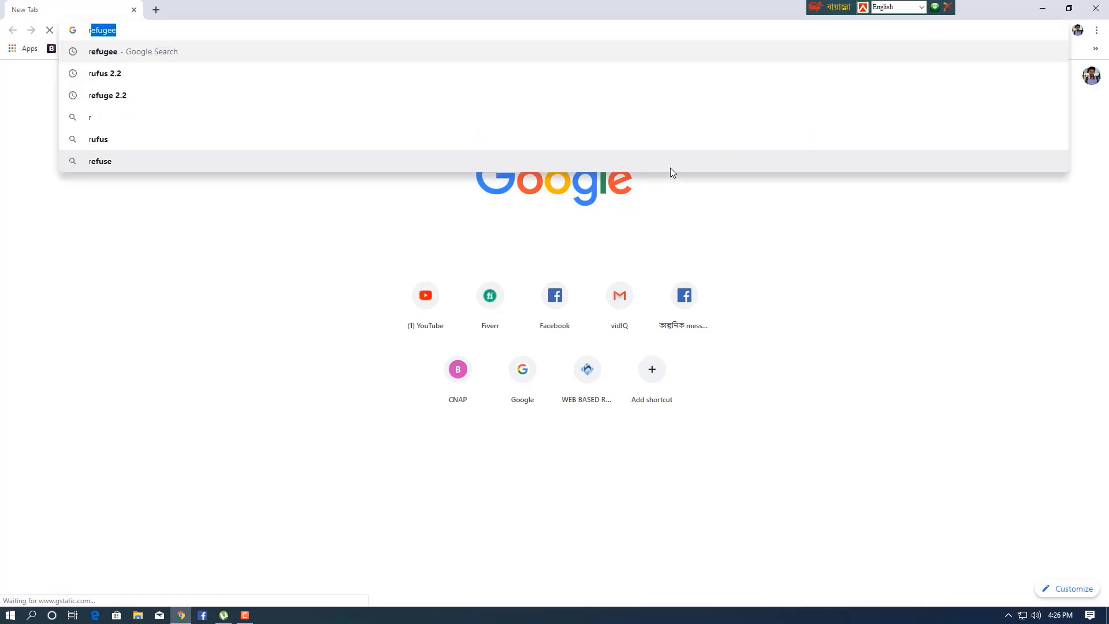
text(u)
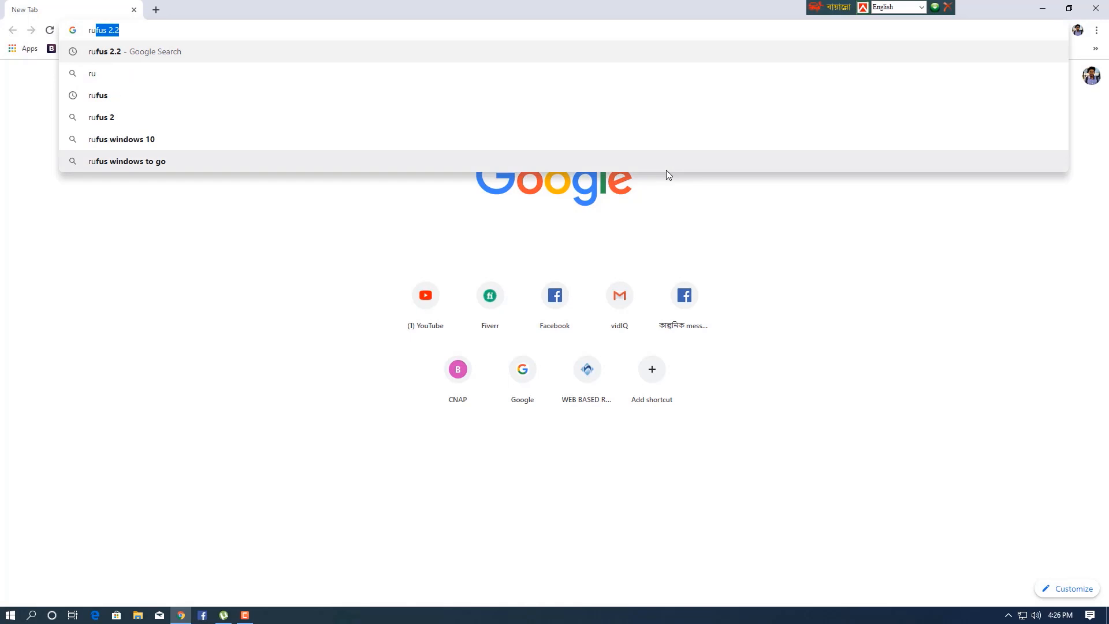
text(fus)
key(Return)
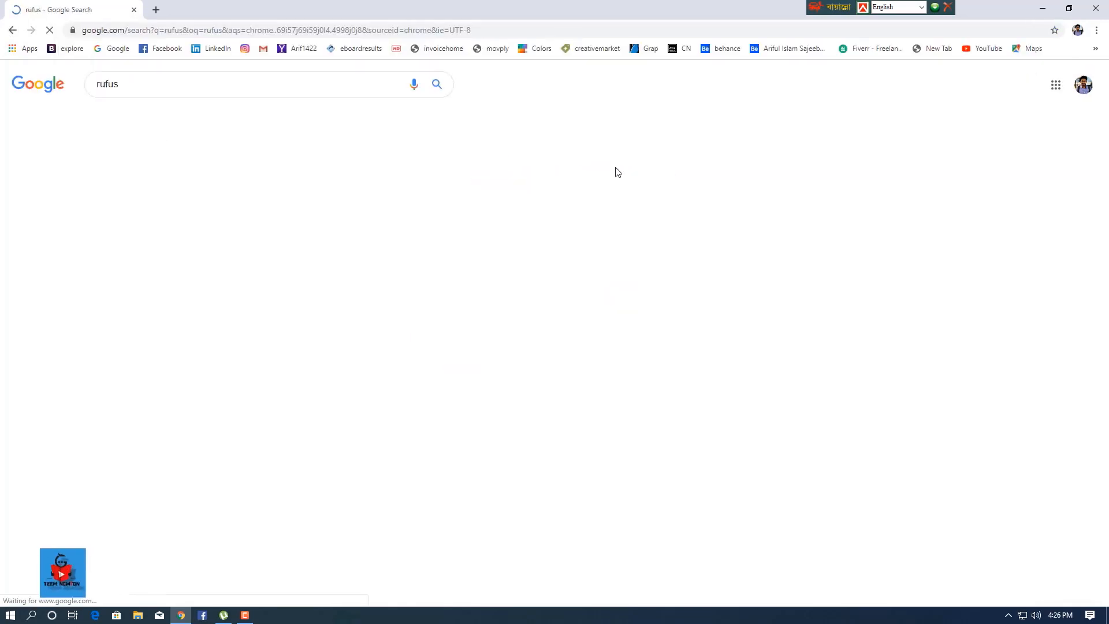
Step: Open the Rufus website, download Rufus 3.8 and launch the downloaded rufus-3.8.exe
click(127, 174)
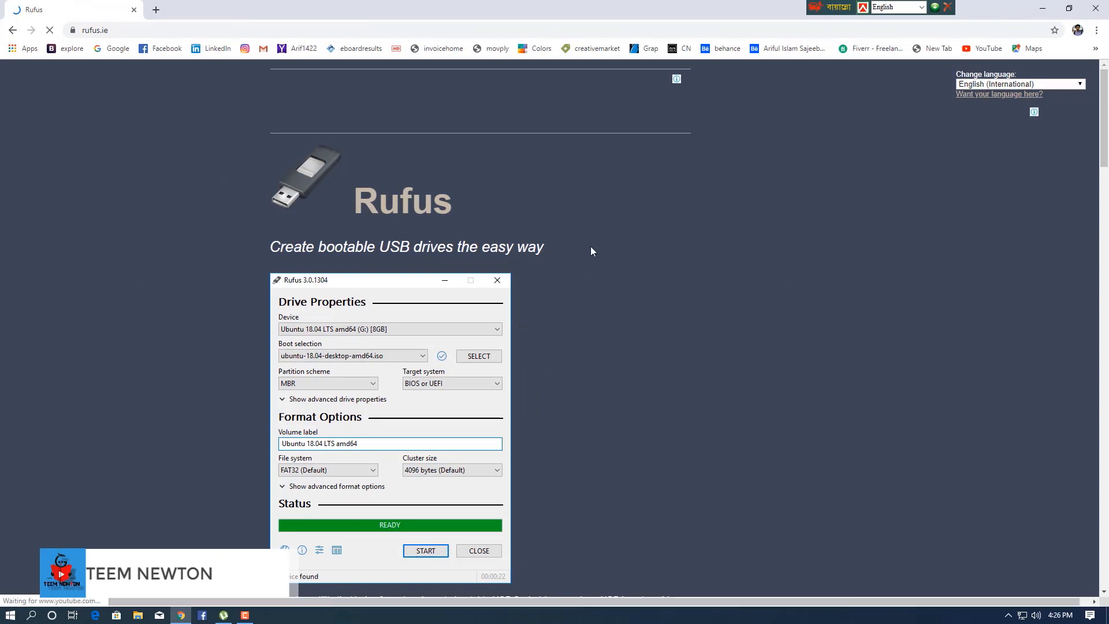
scroll(589, 267, down, 7)
scroll(356, 459, down, 2)
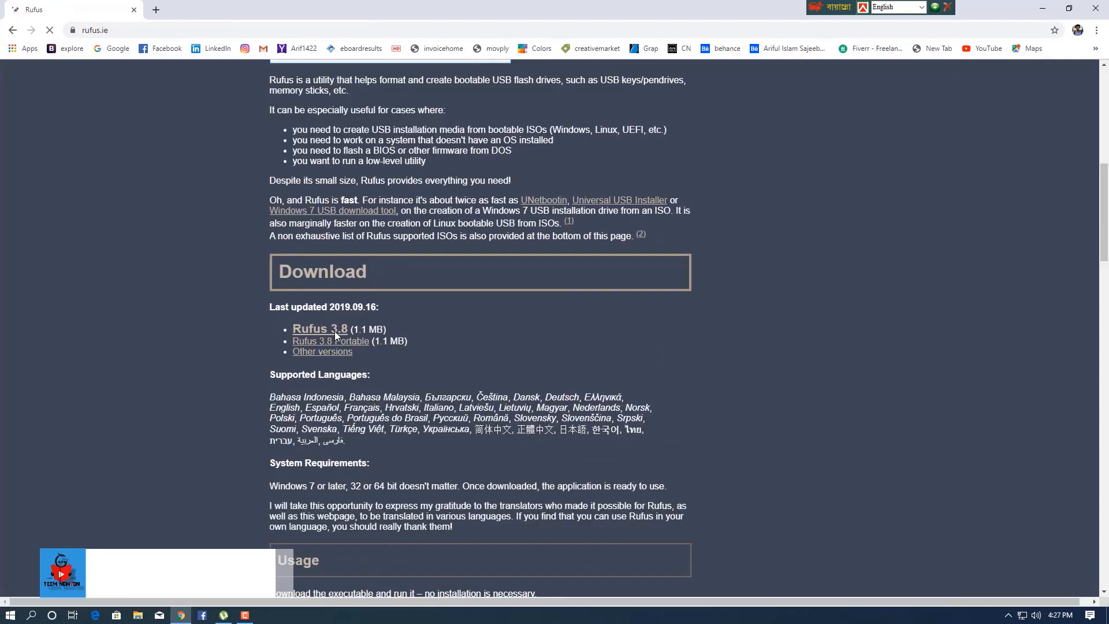
click(335, 331)
click(271, 10)
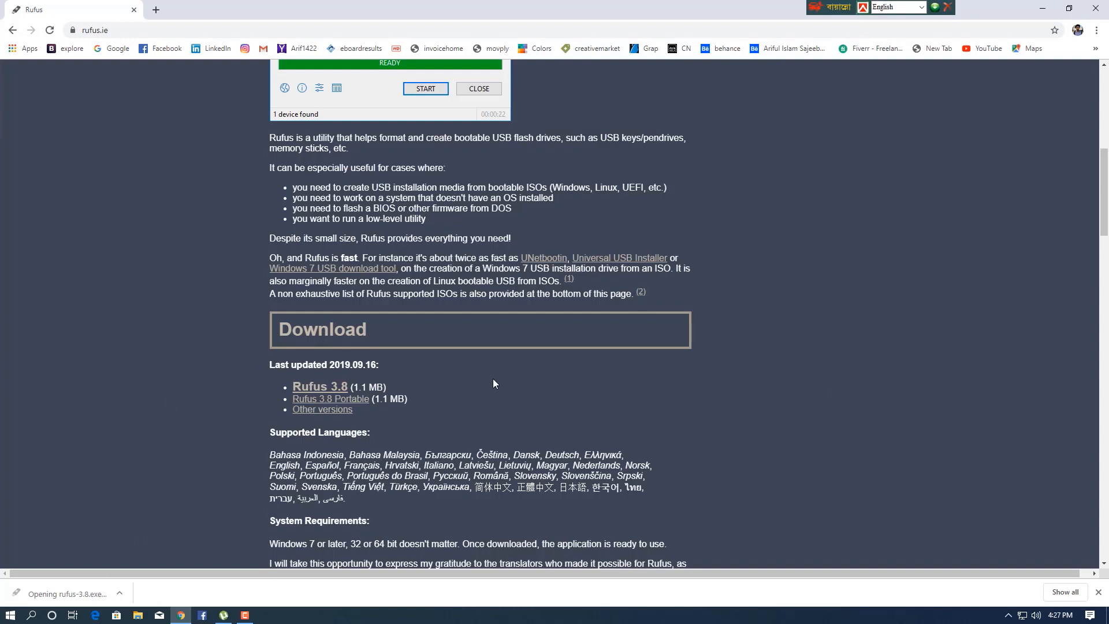
click(596, 319)
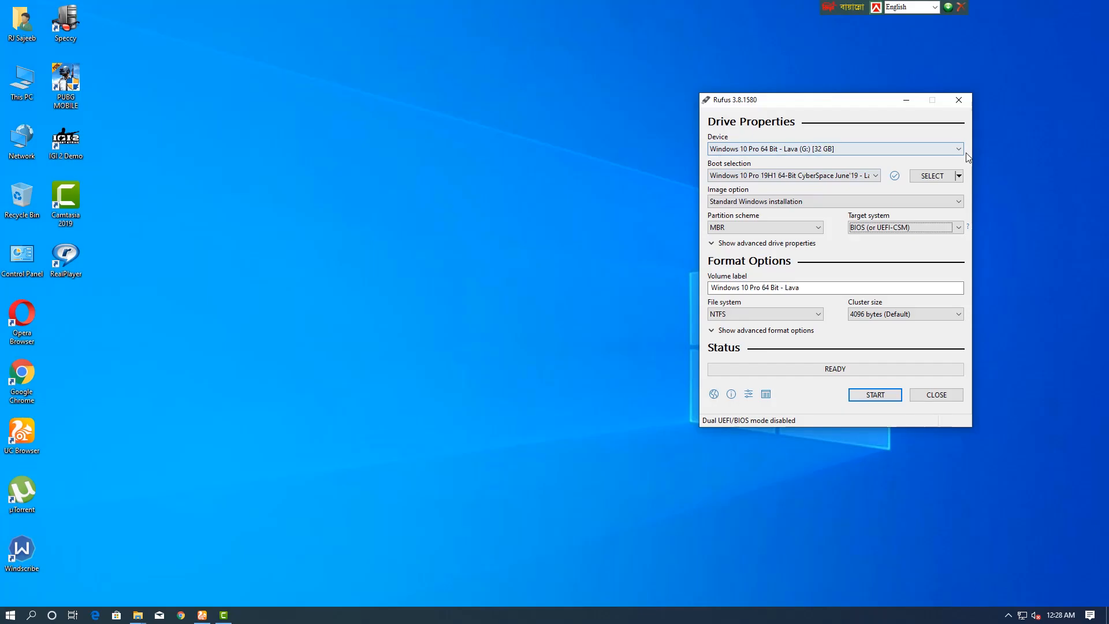
click(1007, 158)
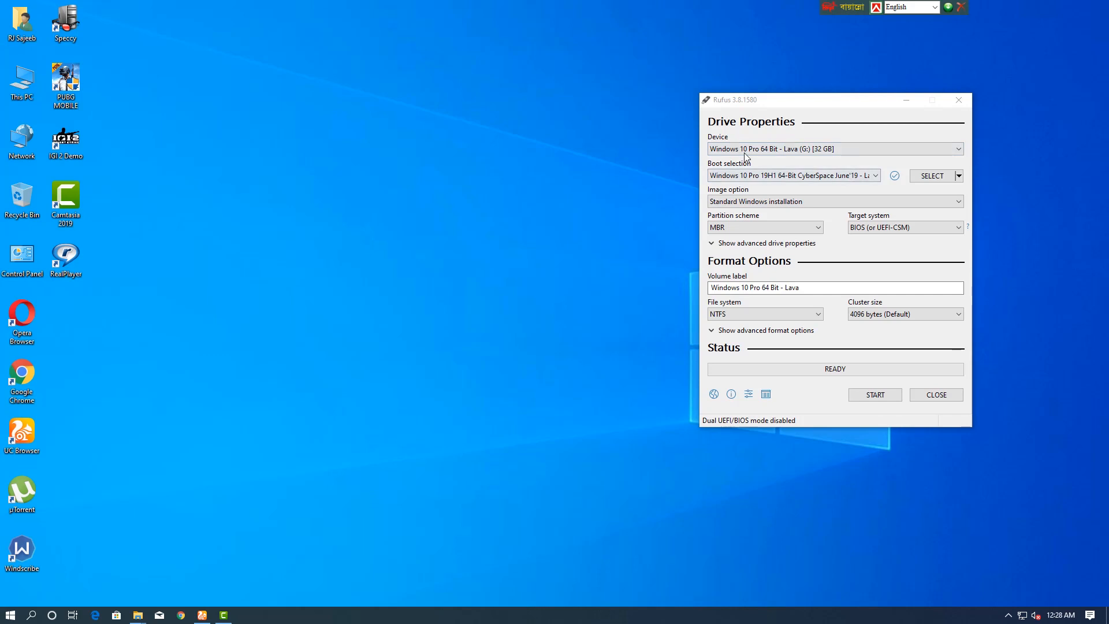
Step: Choose the 32 GB USB drive "Windows 10 Pro 64 Bit - Lava (G:)" as the device in Rufus
click(788, 150)
click(788, 159)
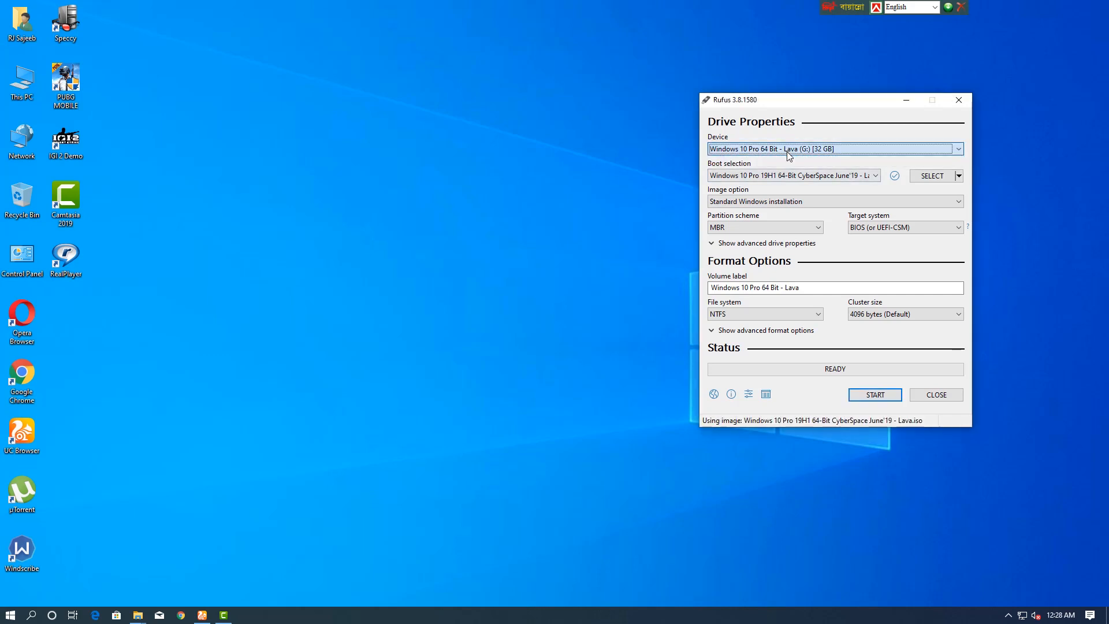
click(828, 150)
click(827, 150)
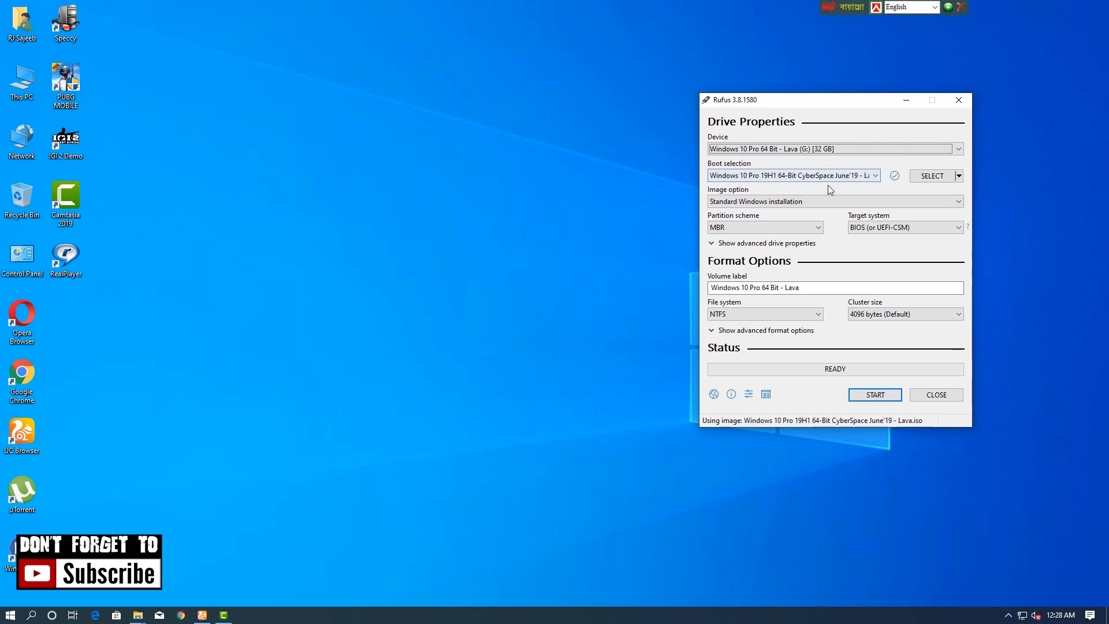
Step: Load Windows 10 Pro 19H1 64-Bit CyberSpace June'19 - Lava.iso from New Volume (D:) and keep the image option at Standard Windows installation
click(931, 178)
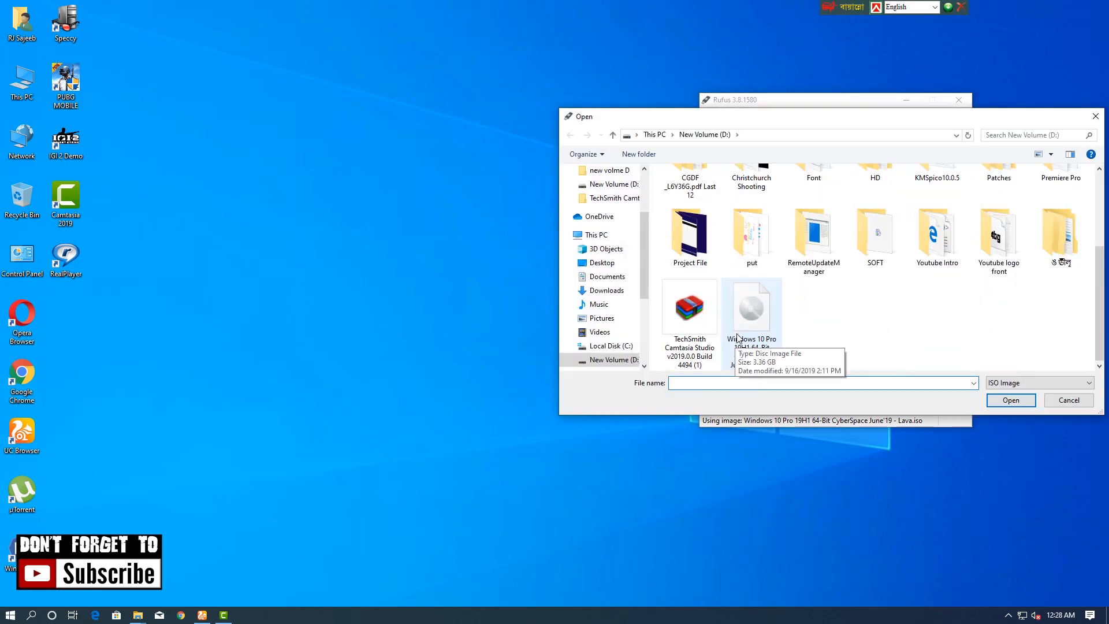
click(1009, 401)
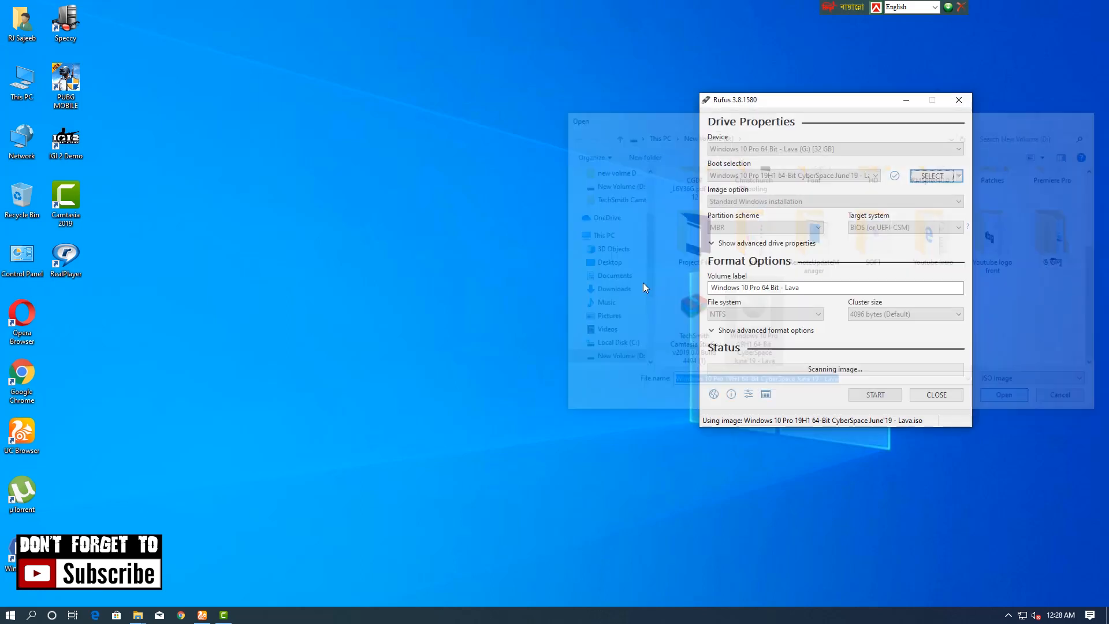
click(729, 202)
click(734, 211)
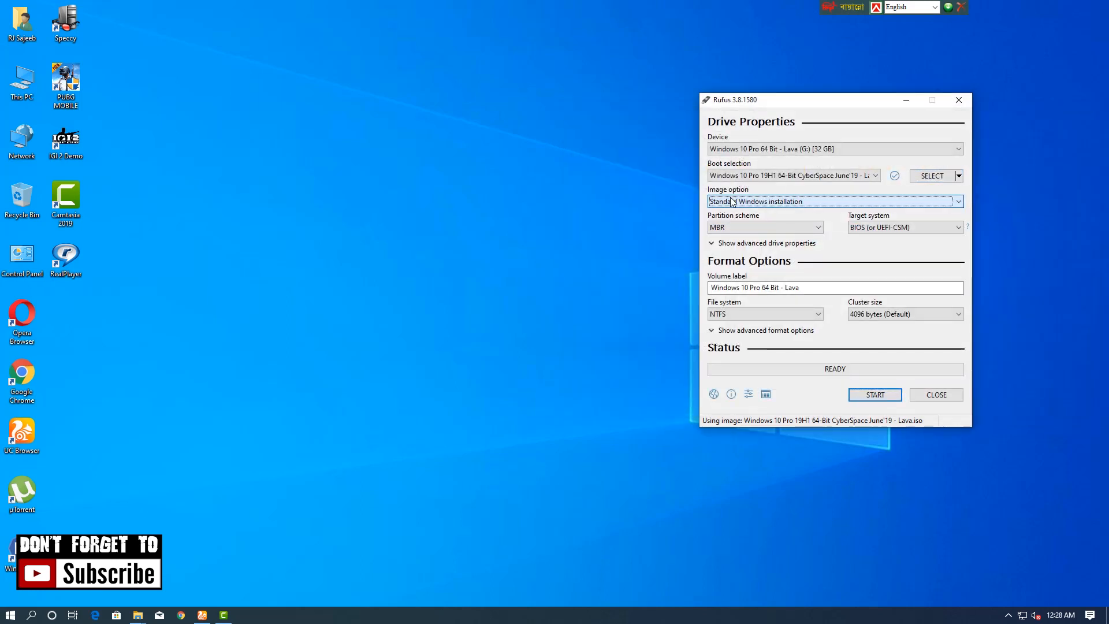
click(731, 199)
click(731, 199)
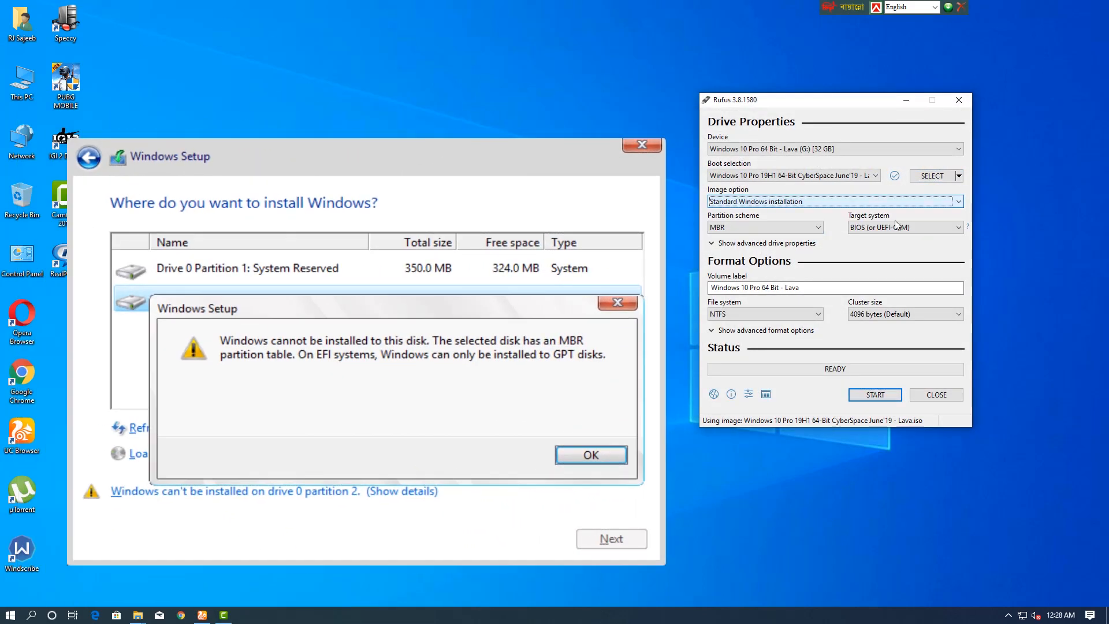
Step: Keep the MBR partition scheme and enable dual UEFI/BIOS mode to set the target system to BIOS or UEFI
click(786, 228)
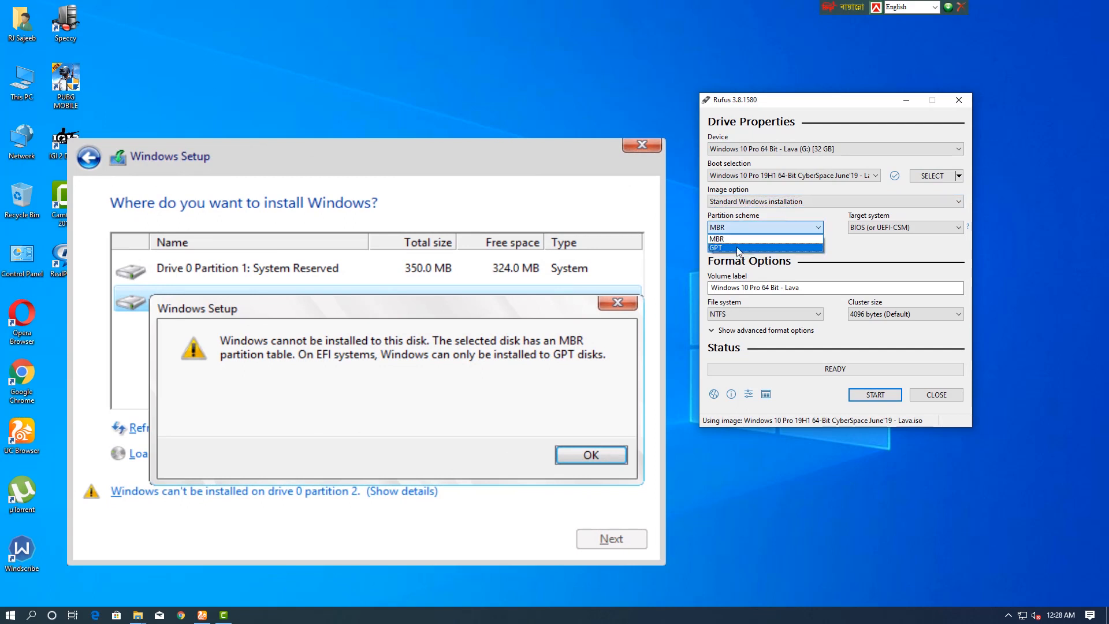
click(768, 227)
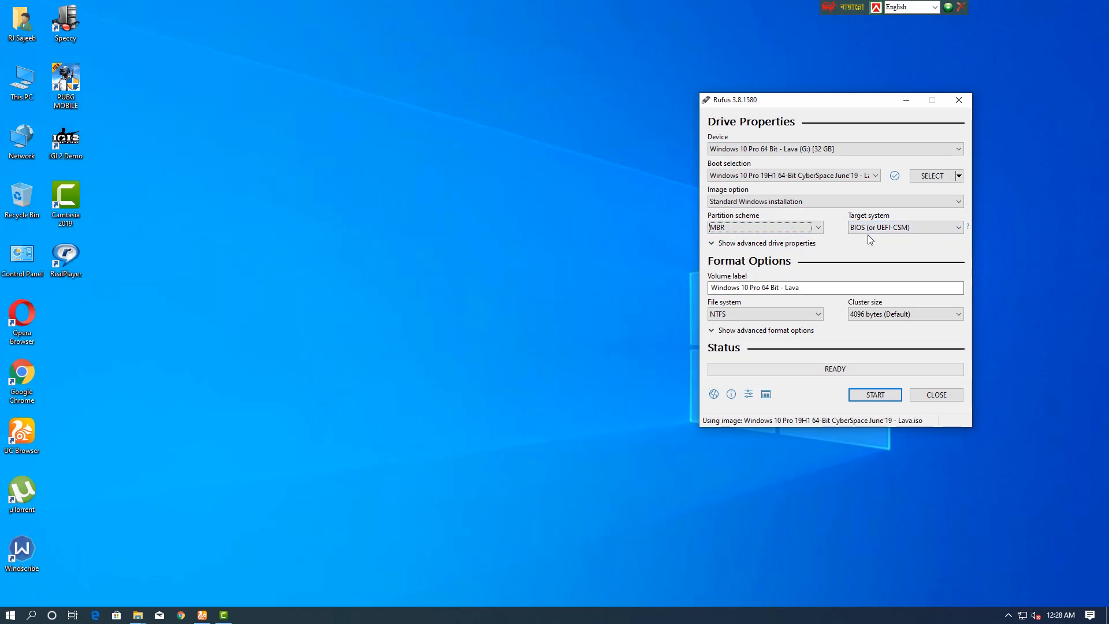
key(alt+e)
click(921, 226)
click(921, 227)
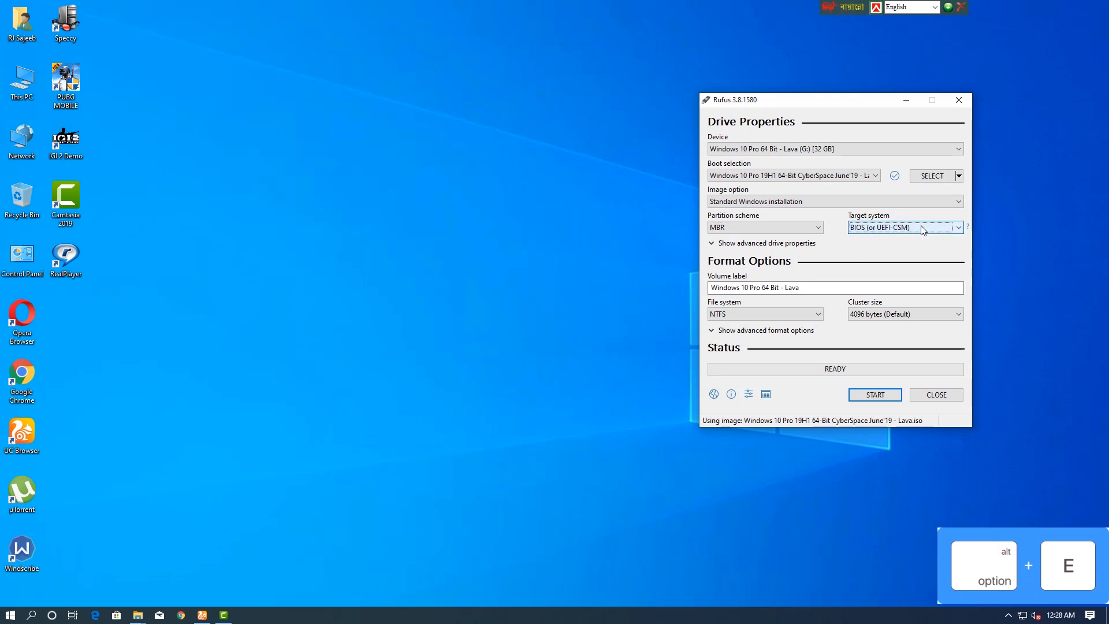
key(alt+e)
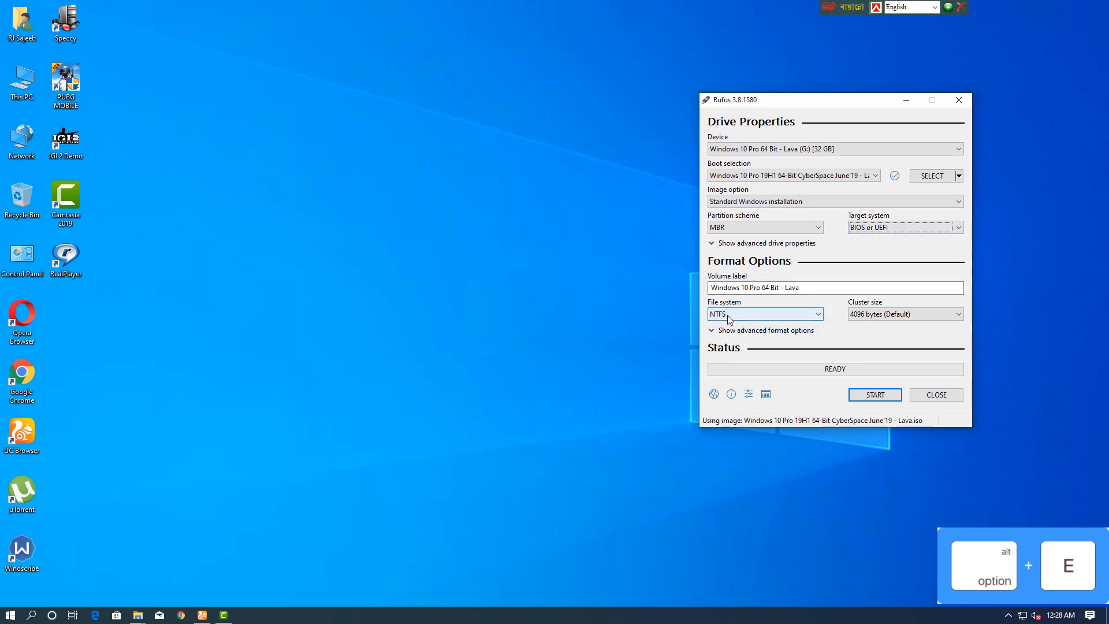
Step: Keep NTFS as the file system and start creating the bootable drive, accepting that all its data is destroyed
click(784, 314)
click(784, 314)
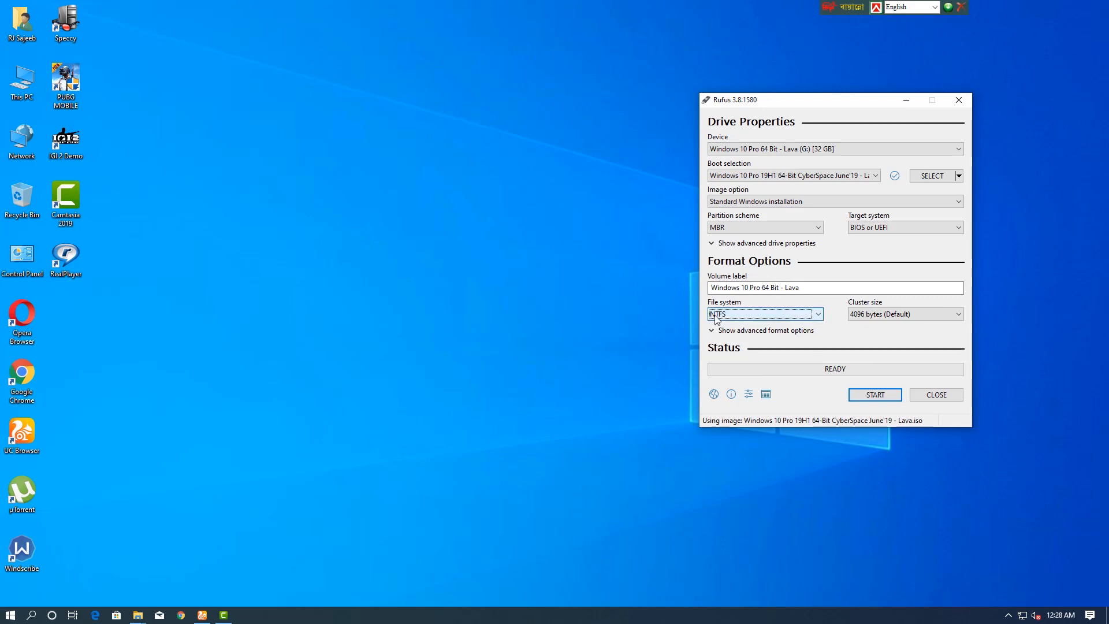
click(875, 395)
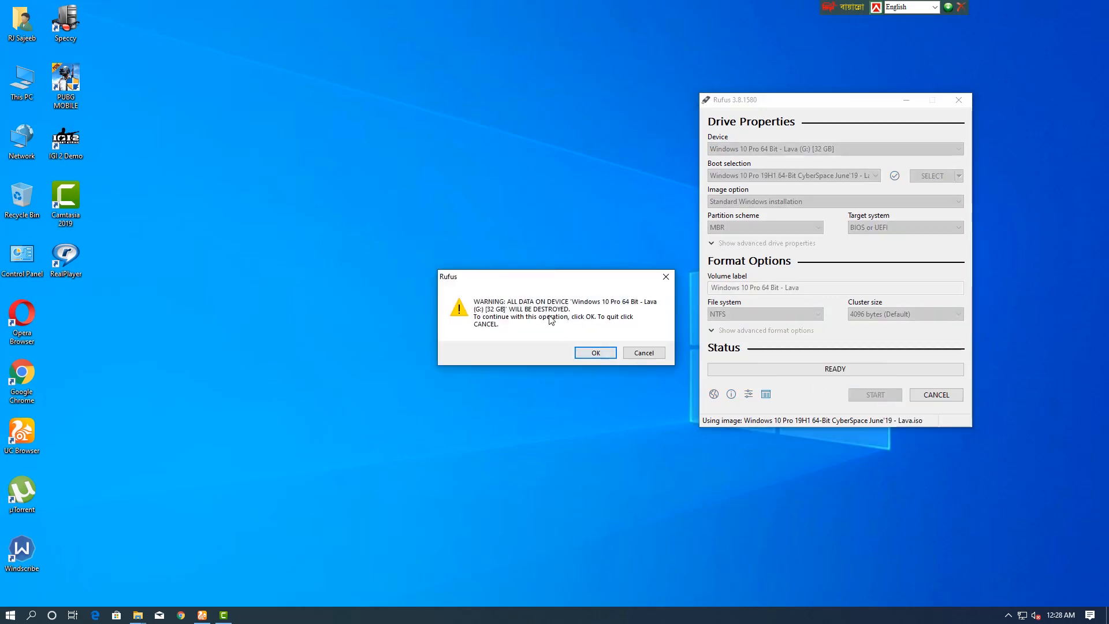
drag(582, 279, 861, 260)
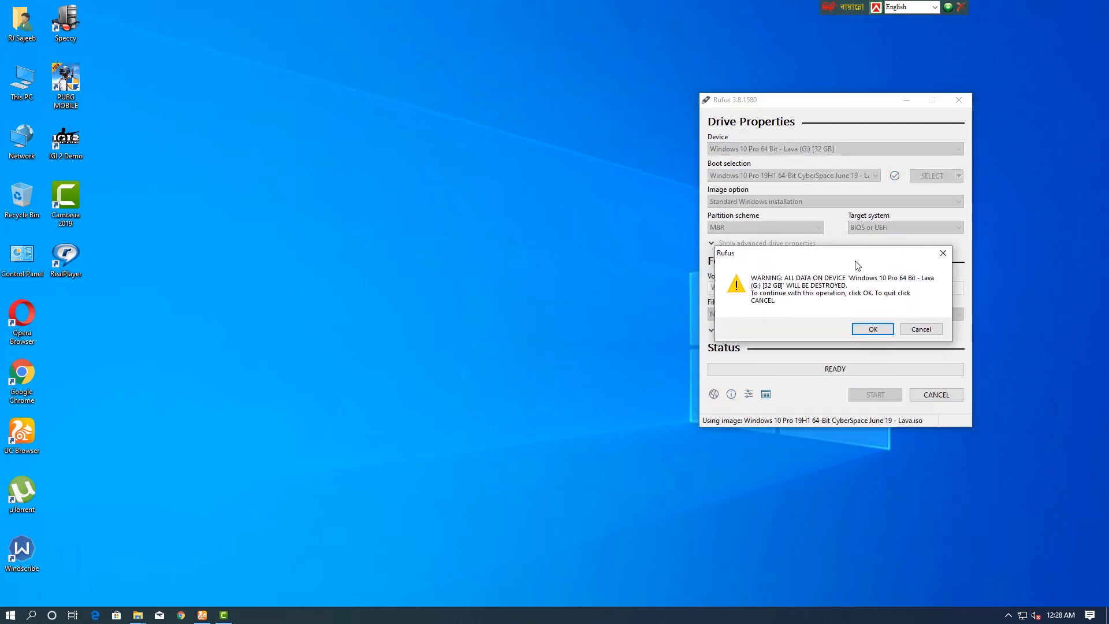
click(873, 330)
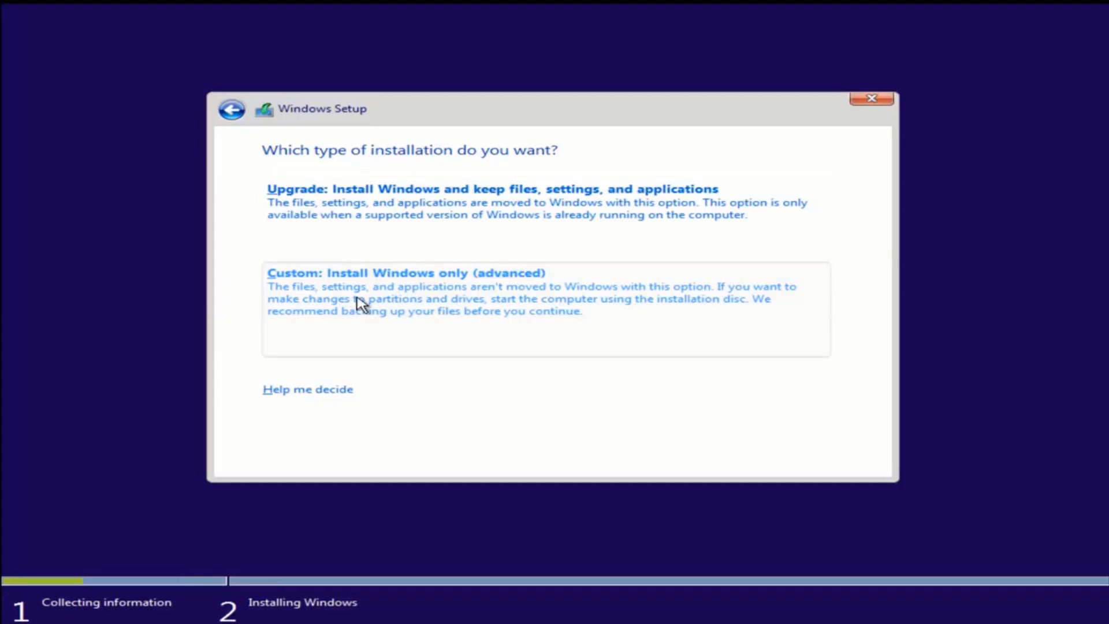
Step: Choose Drive 0 Partition 1 as the install location in Windows Setup and accept moving old files to Windows.old
click(359, 303)
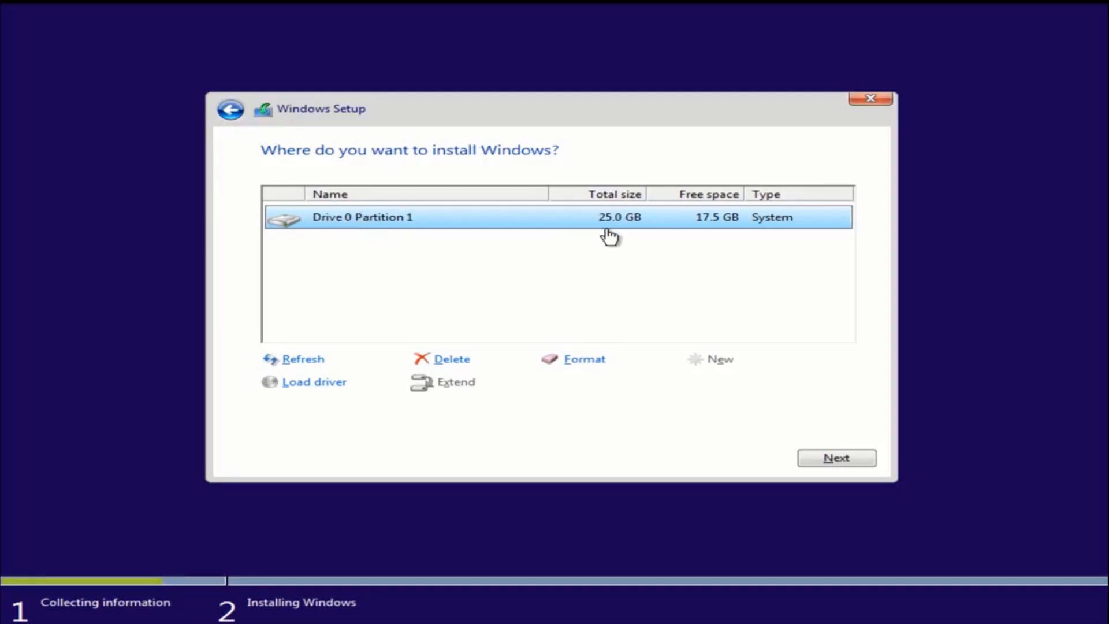
click(863, 463)
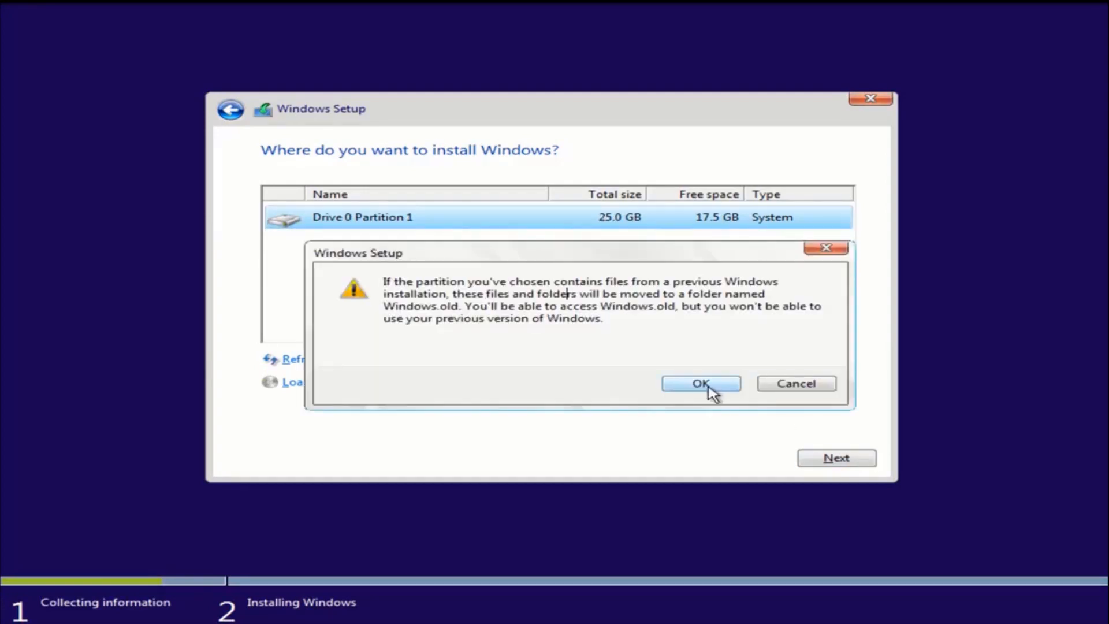
click(704, 386)
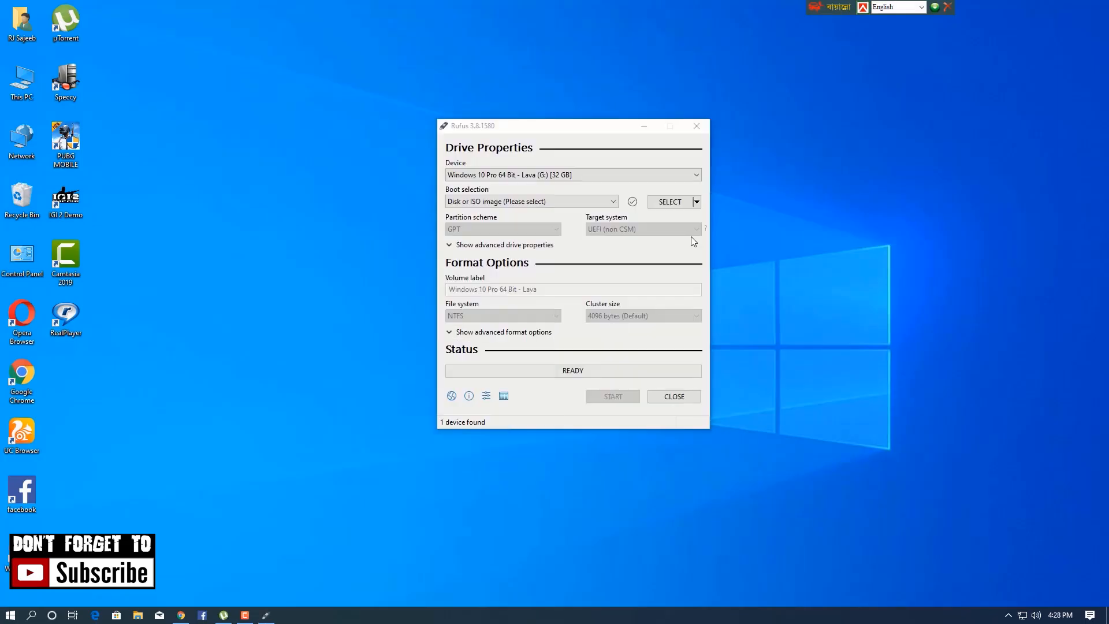
Step: Select the 32 GB drive "Windows 10 Pro 64 Bit - Lava (G:)" as the device in the newly opened Rufus window
click(604, 174)
click(605, 173)
click(604, 173)
click(604, 173)
click(560, 175)
click(560, 175)
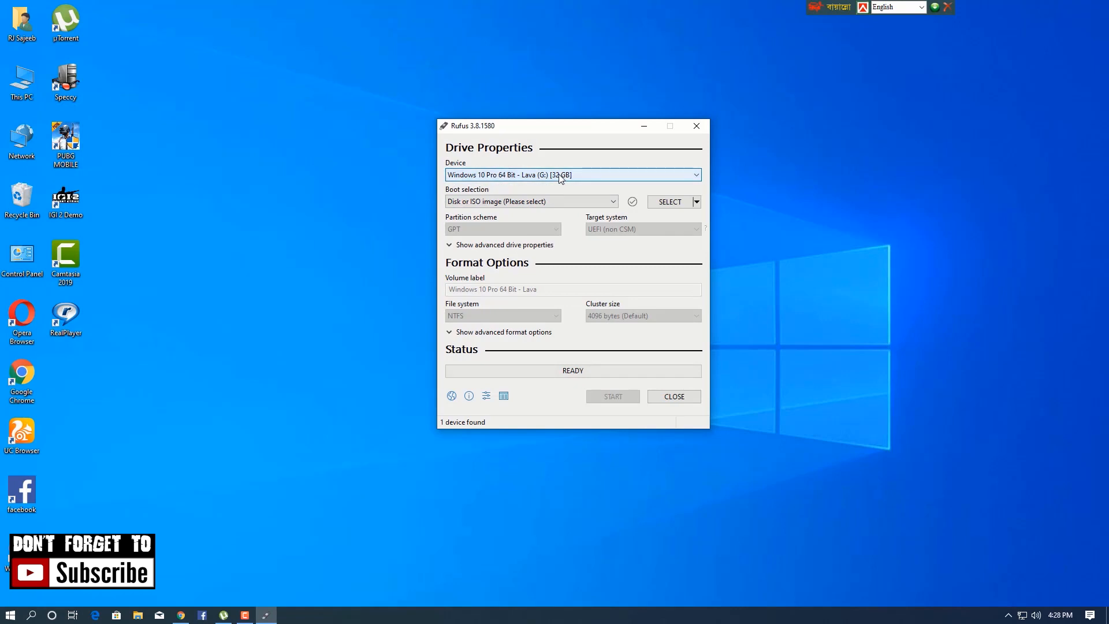
click(558, 175)
click(558, 175)
click(696, 177)
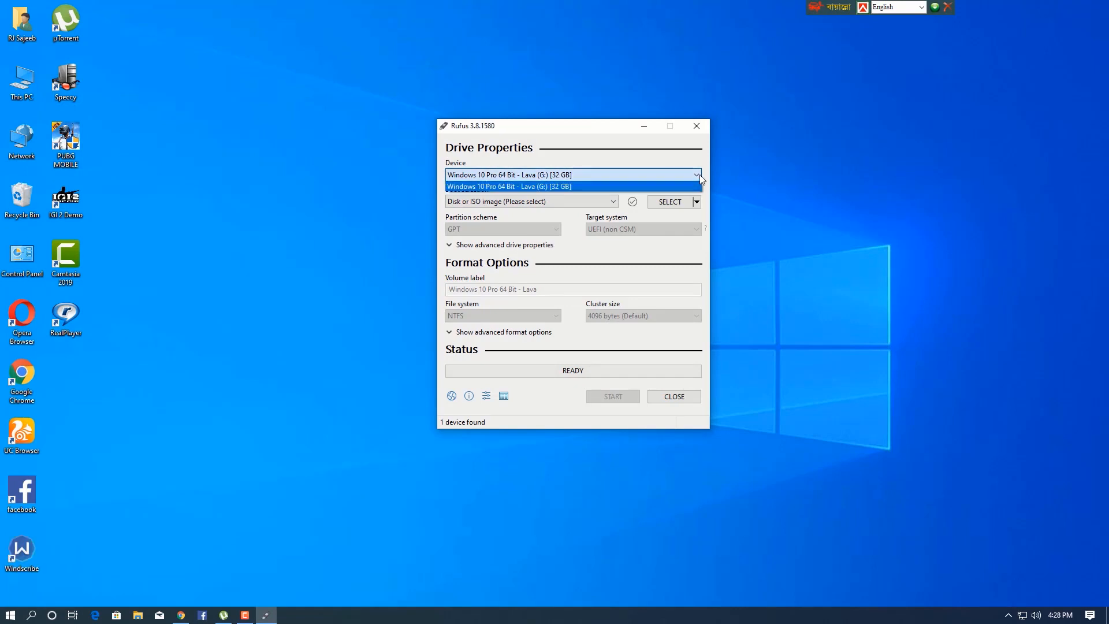
click(582, 184)
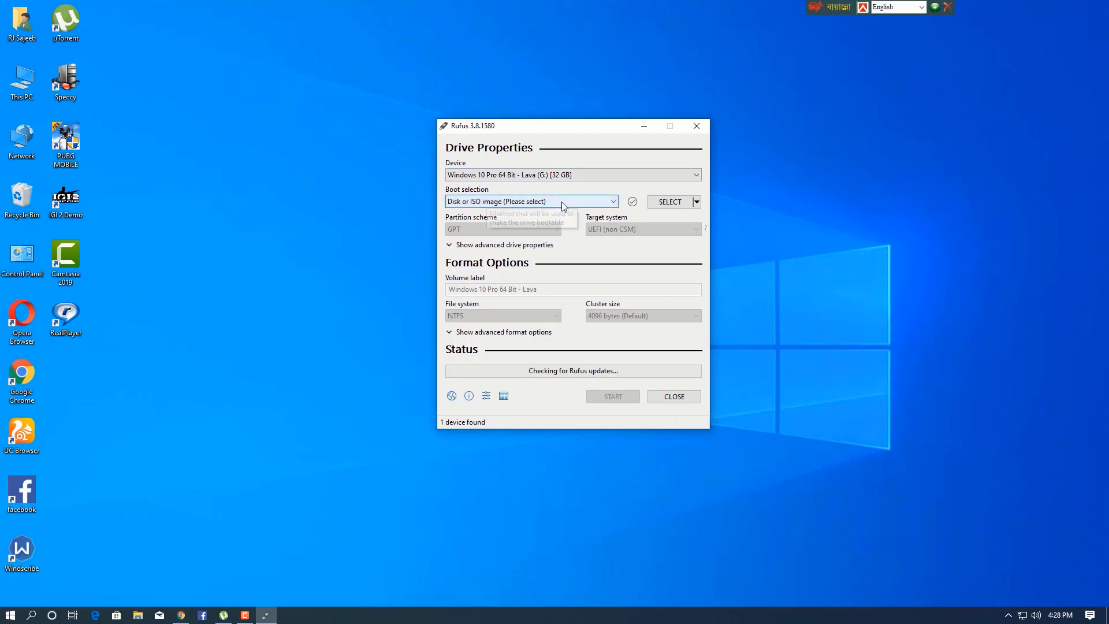
Step: Load the Windows 10 Pro 19H1 64-Bit CyberSpace June'19 - Lava ISO from New Volume (D:) as the boot image
click(678, 203)
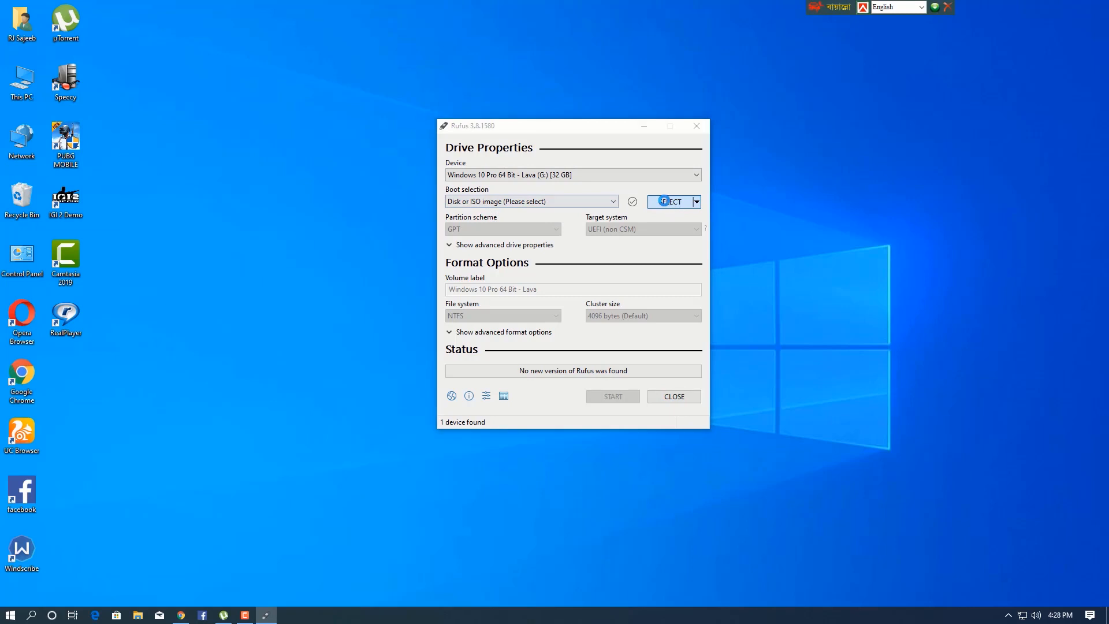
scroll(491, 288, down, 5)
click(494, 238)
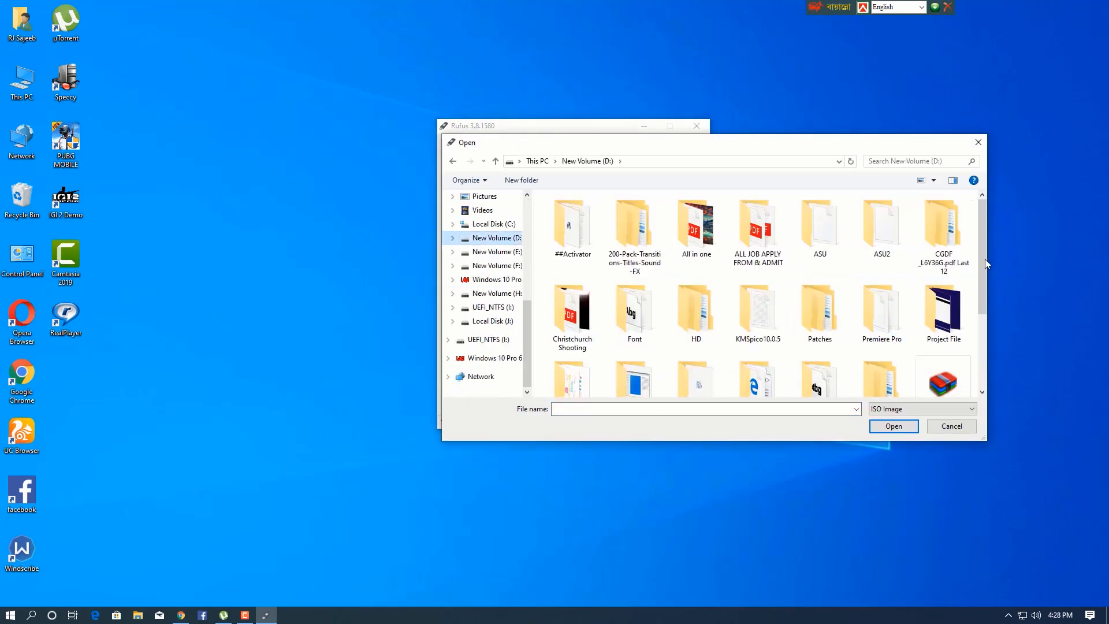
scroll(619, 345, down, 3)
double_click(573, 335)
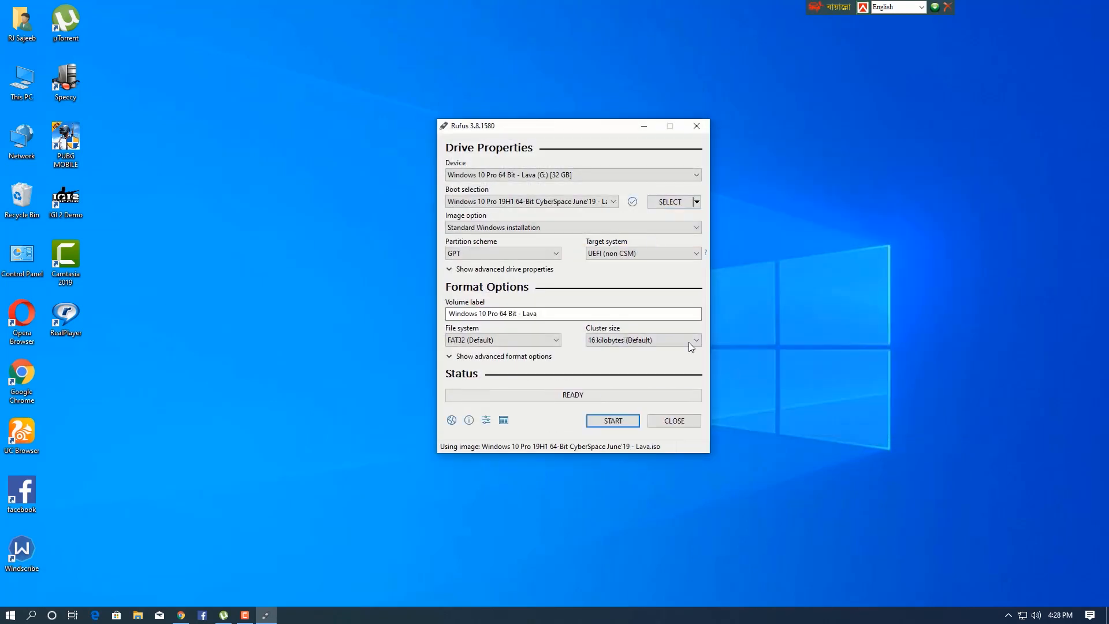
Step: Keep Standard Windows installation as the image option and GPT as the partition scheme for the UEFI (non CSM) target
click(621, 229)
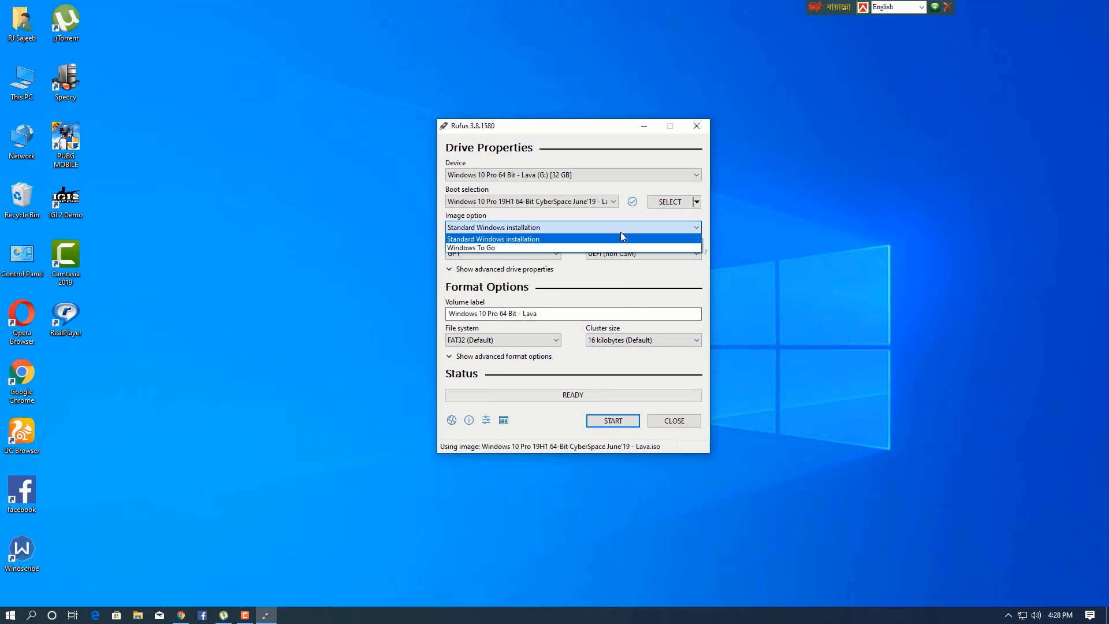
click(621, 233)
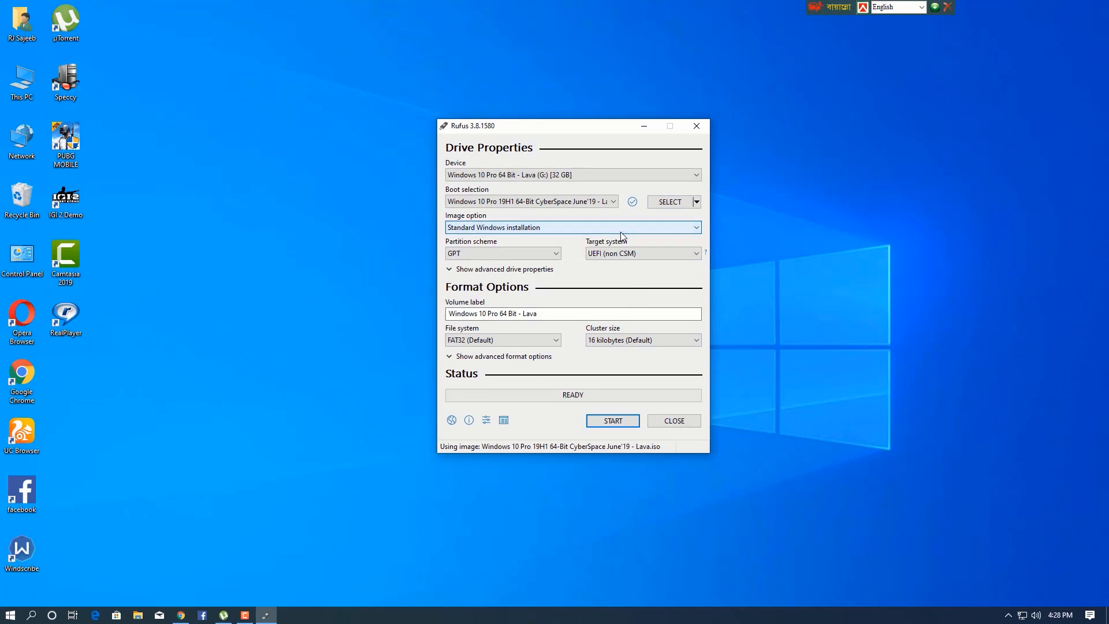
click(547, 252)
click(544, 256)
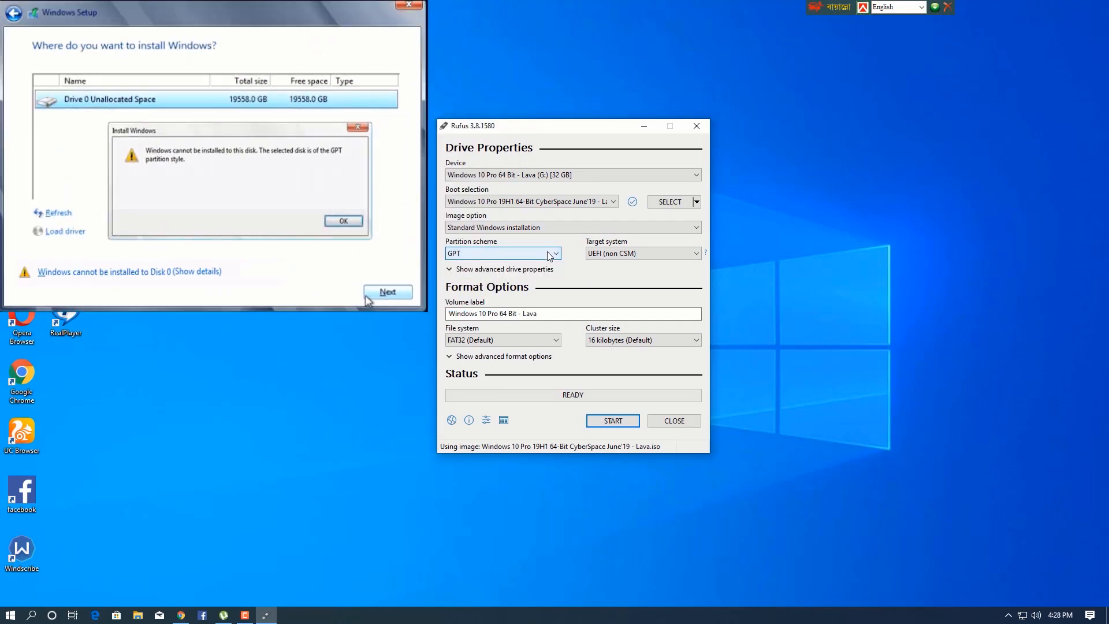
click(549, 256)
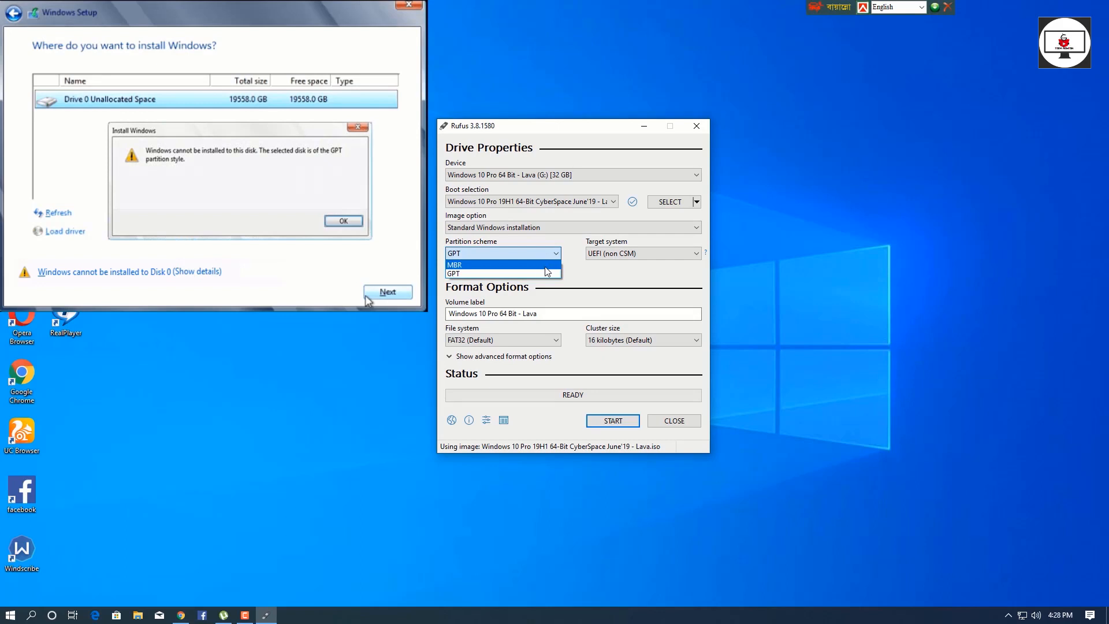
click(540, 271)
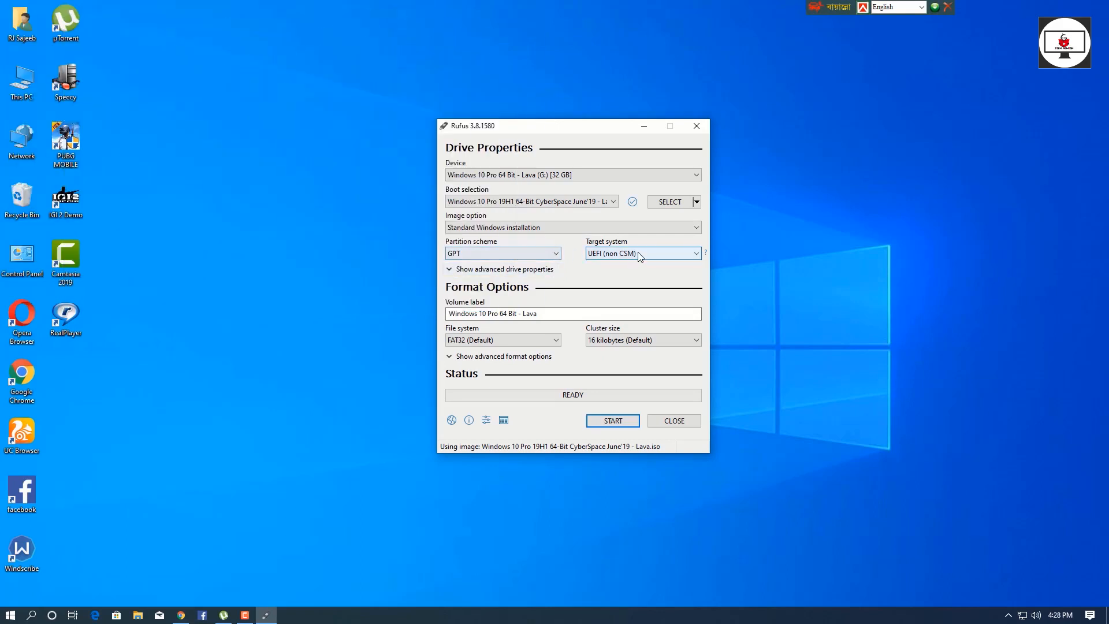
Step: Keep FAT32 as the file system and start creating the GPT bootable drive, accepting the loss of all its data
click(557, 341)
click(557, 340)
scroll(552, 343, down, 1)
scroll(549, 344, up, 1)
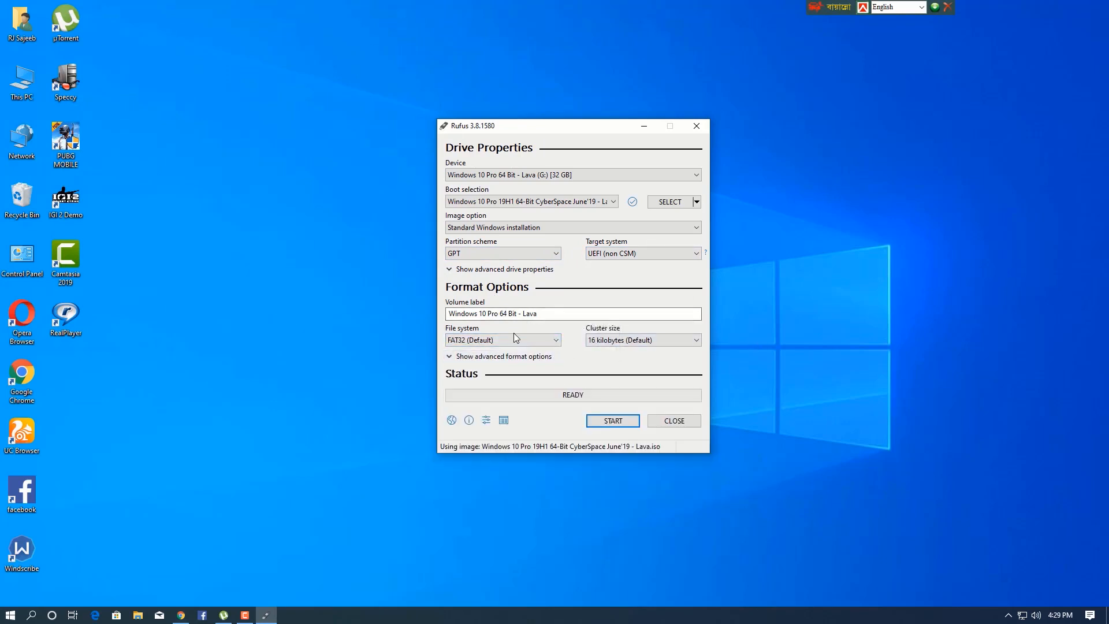
click(603, 420)
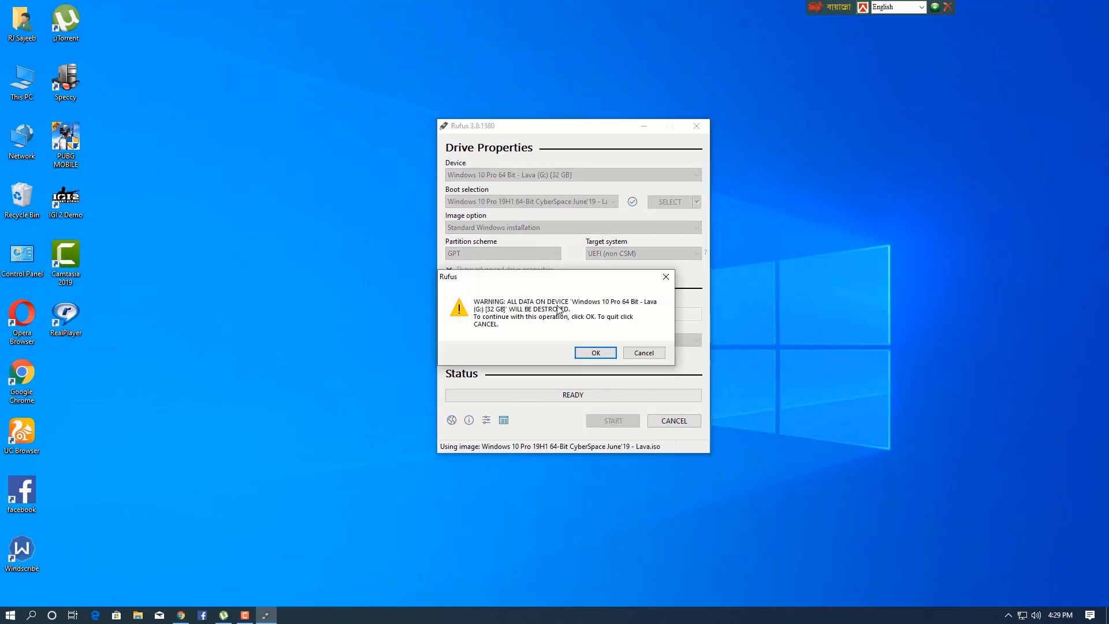
click(595, 352)
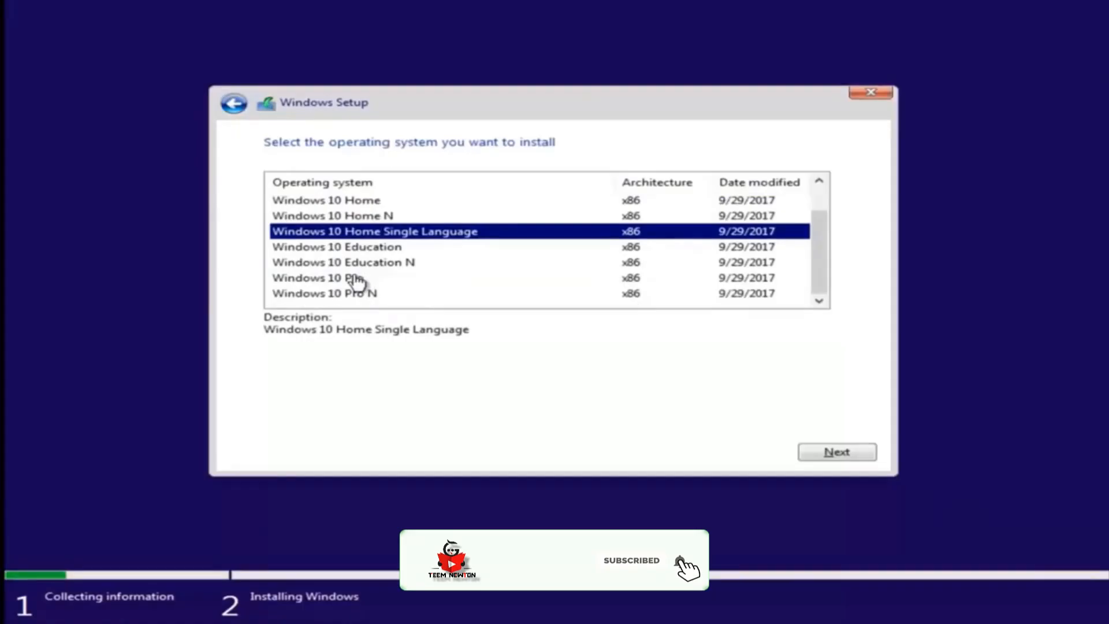
Step: Accept the license terms in Windows Setup and choose Drive 0 Unallocated Space as the install location
click(354, 280)
click(804, 454)
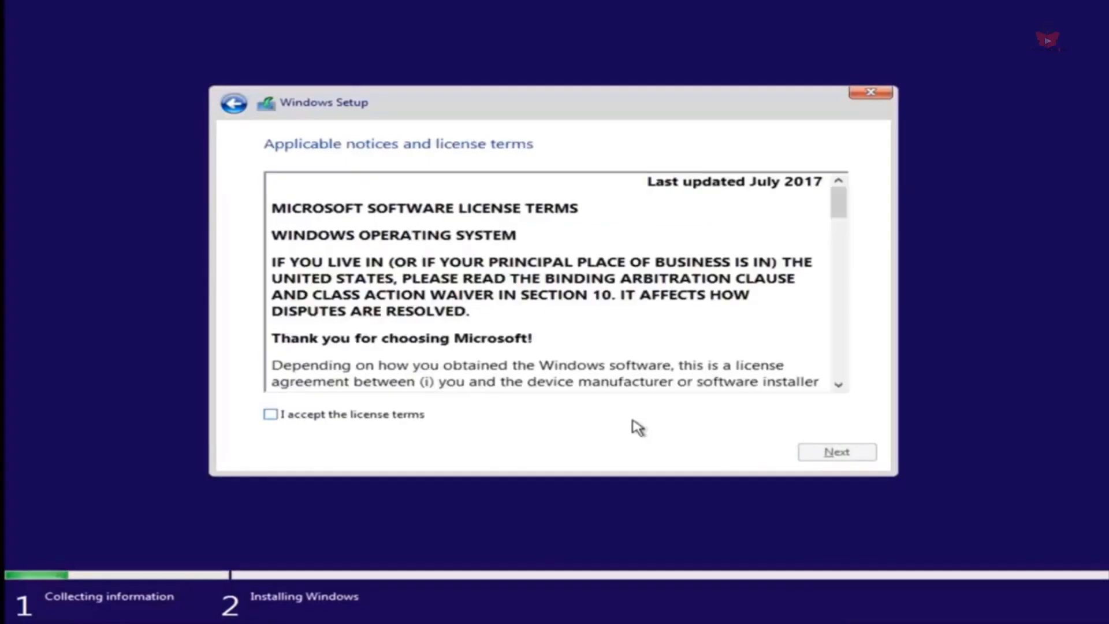
click(270, 414)
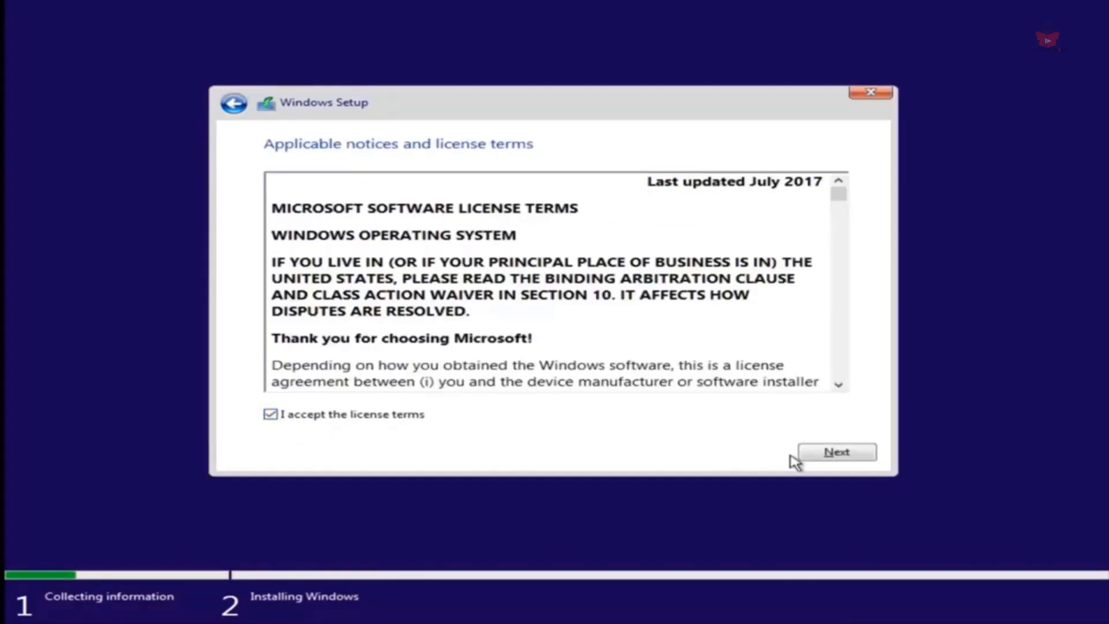
click(837, 452)
click(397, 300)
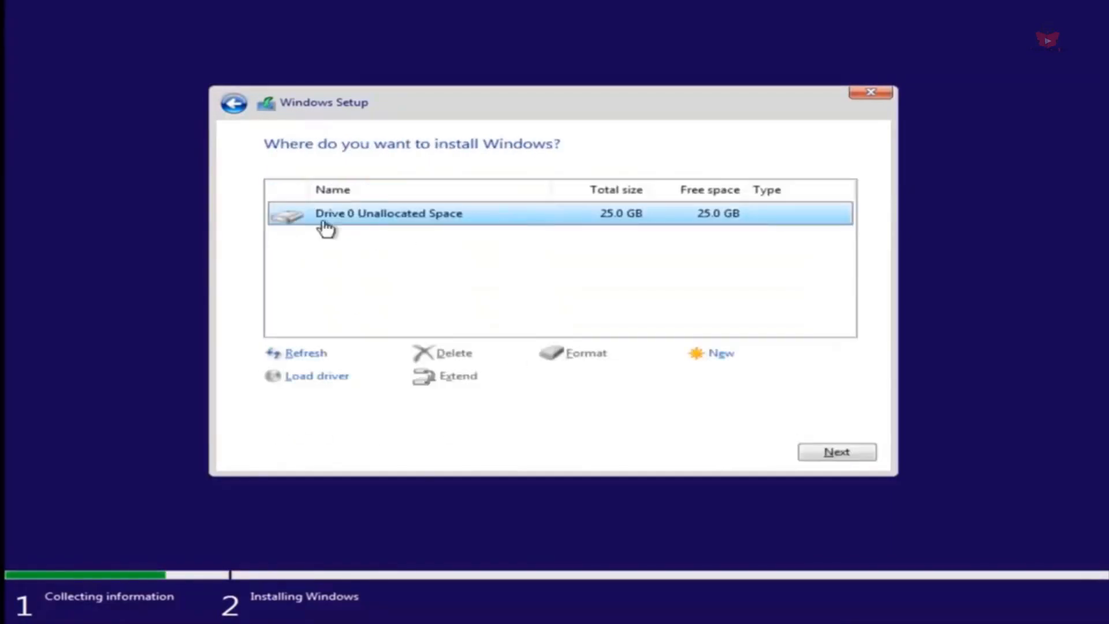
click(827, 454)
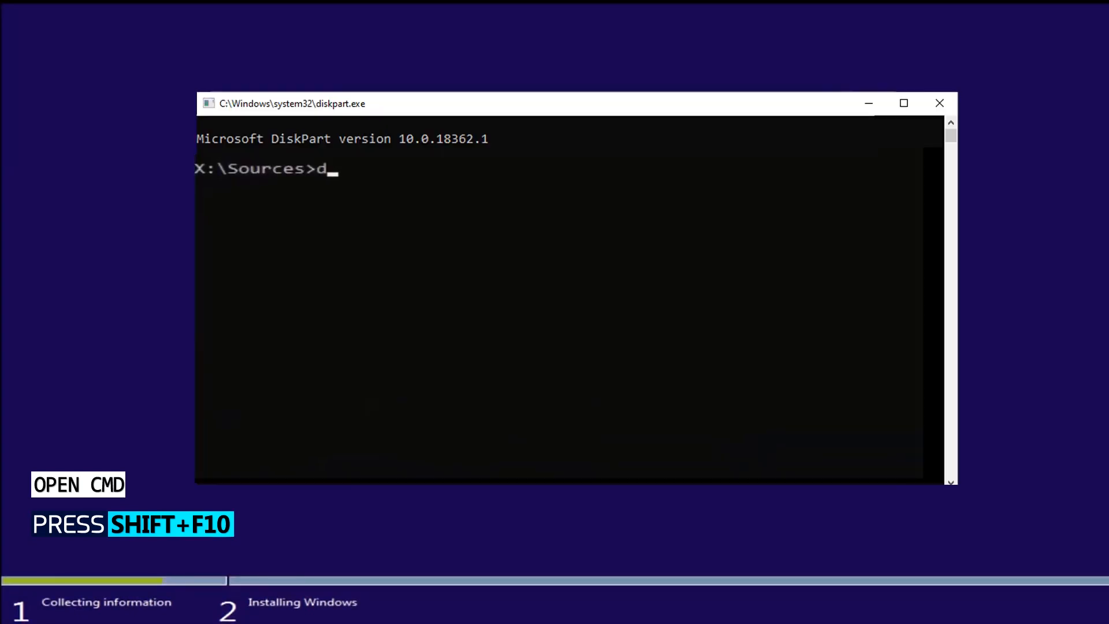
Step: Start diskpart in a command prompt from the product key page of Windows Setup and list the disks
text(isk)
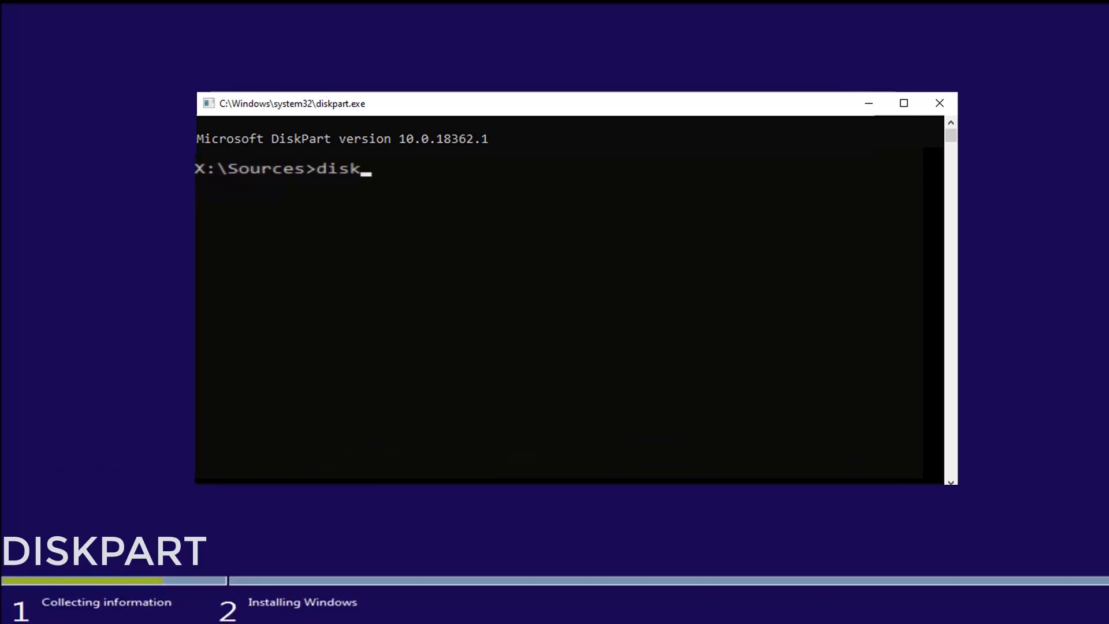
text(part)
key(Return)
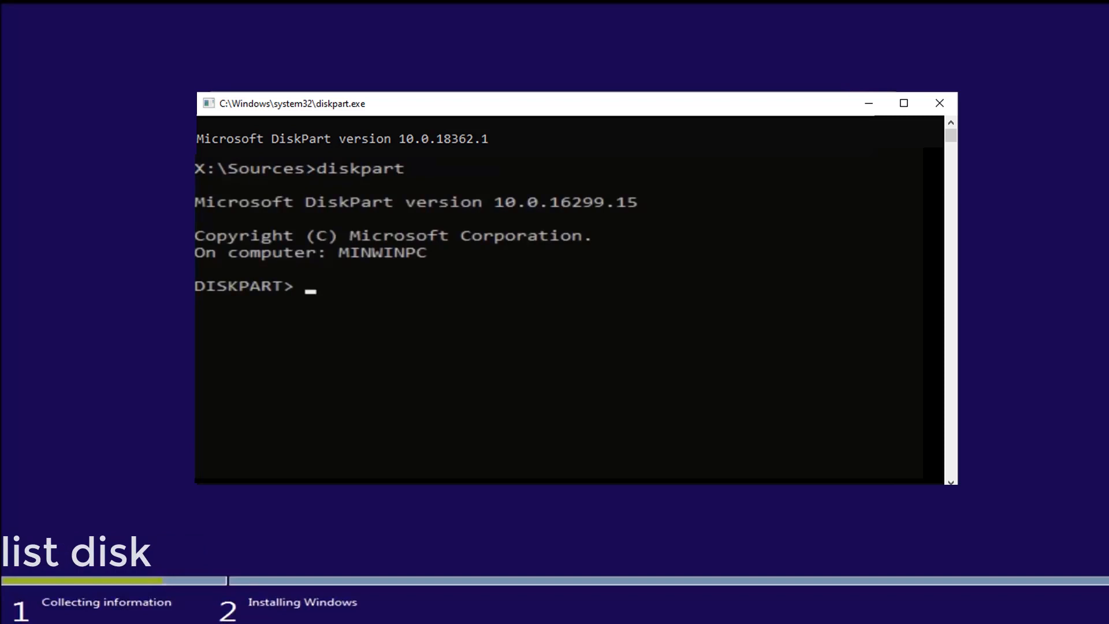
text(list disk)
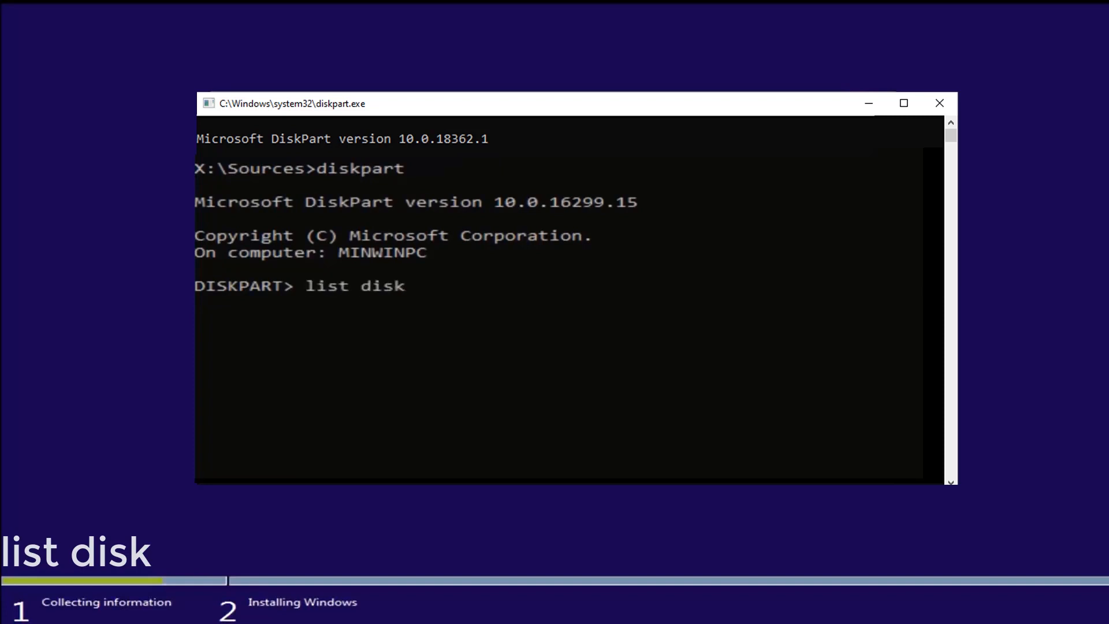
key(Return)
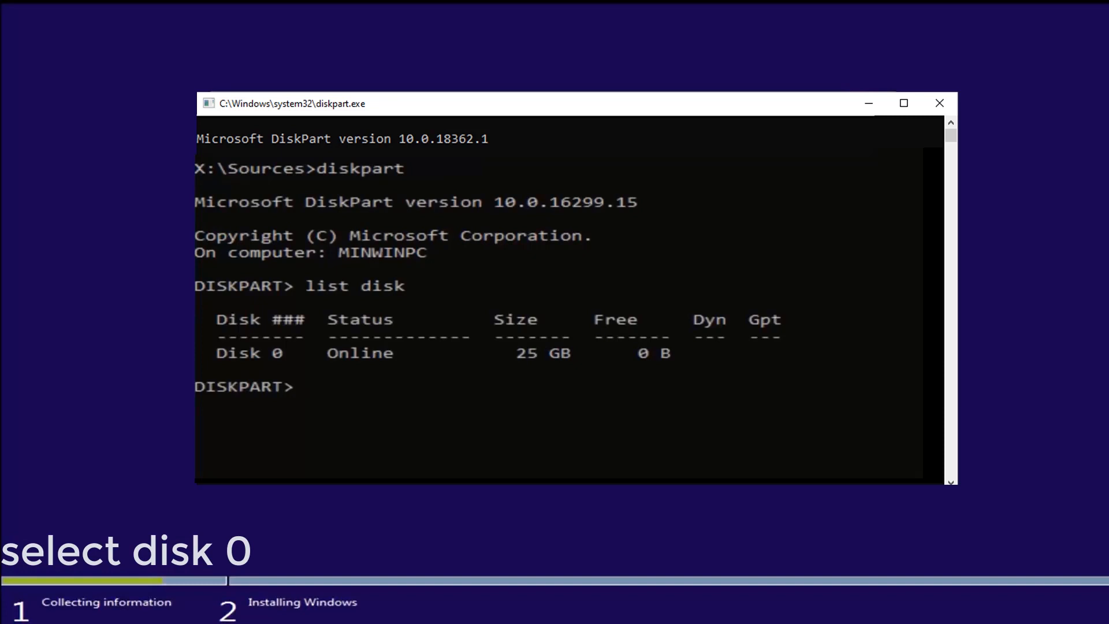
Step: Select disk 0 in DiskPart and clean it
text(select disk)
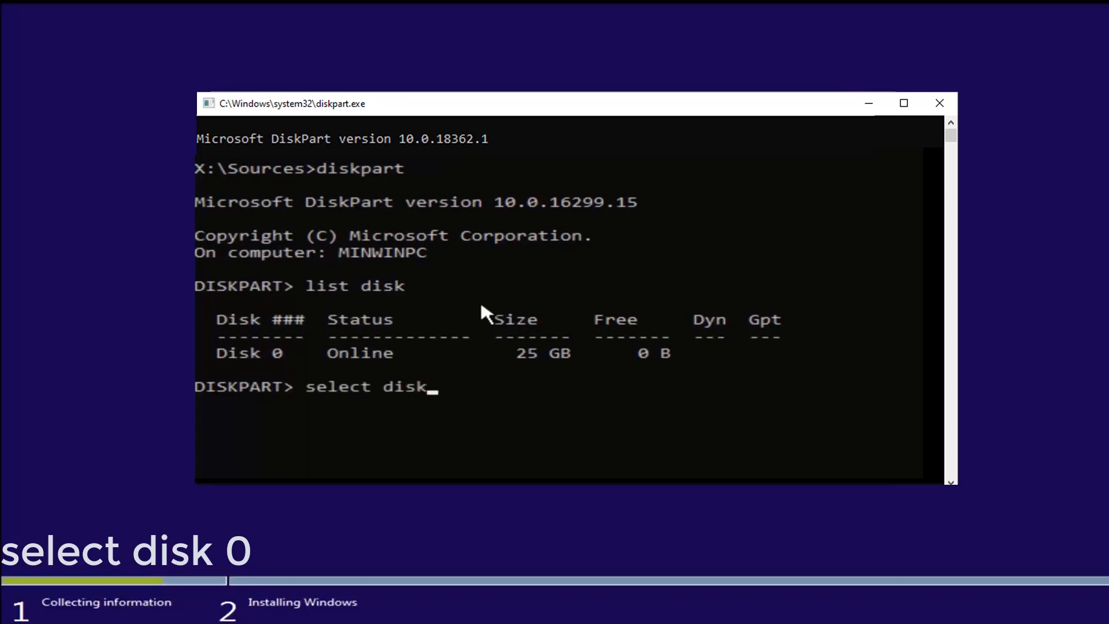
text( 0)
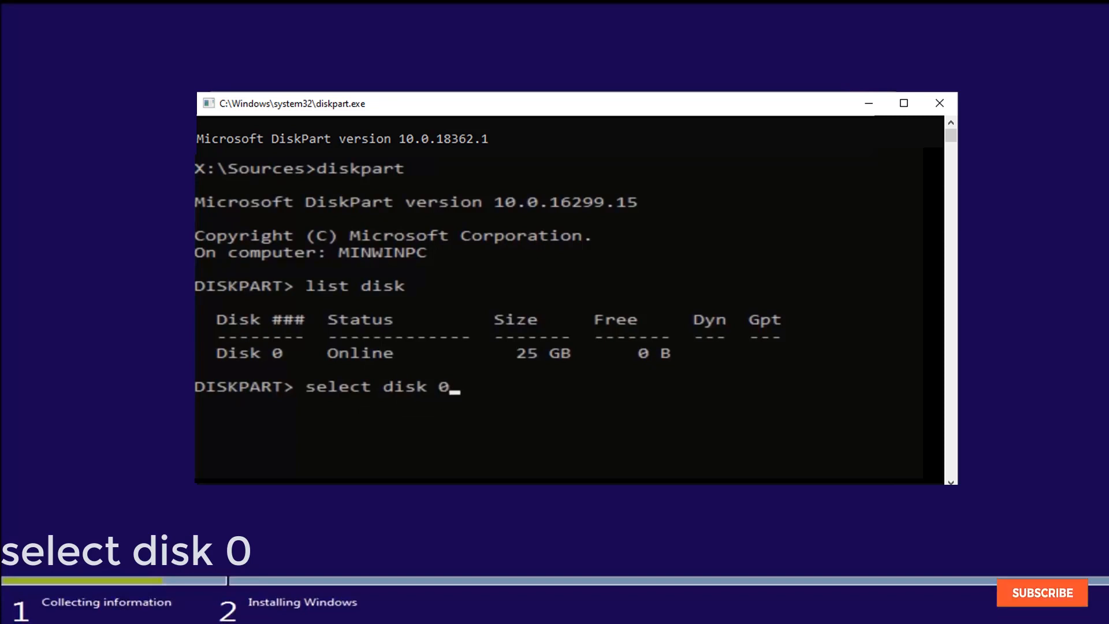
key(Return)
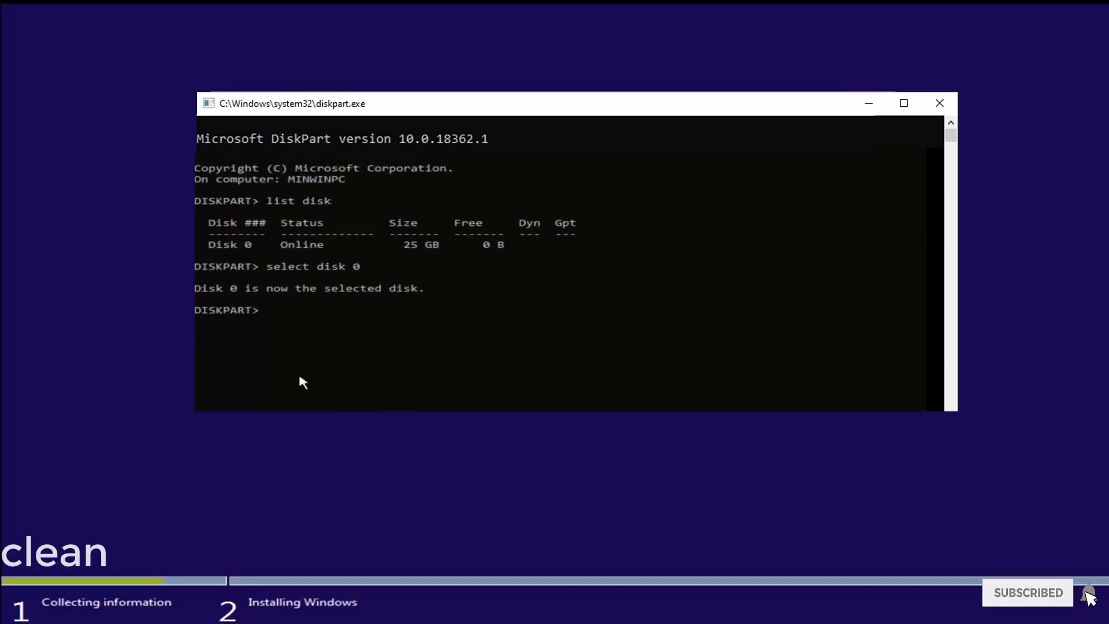
text(clean)
key(Return)
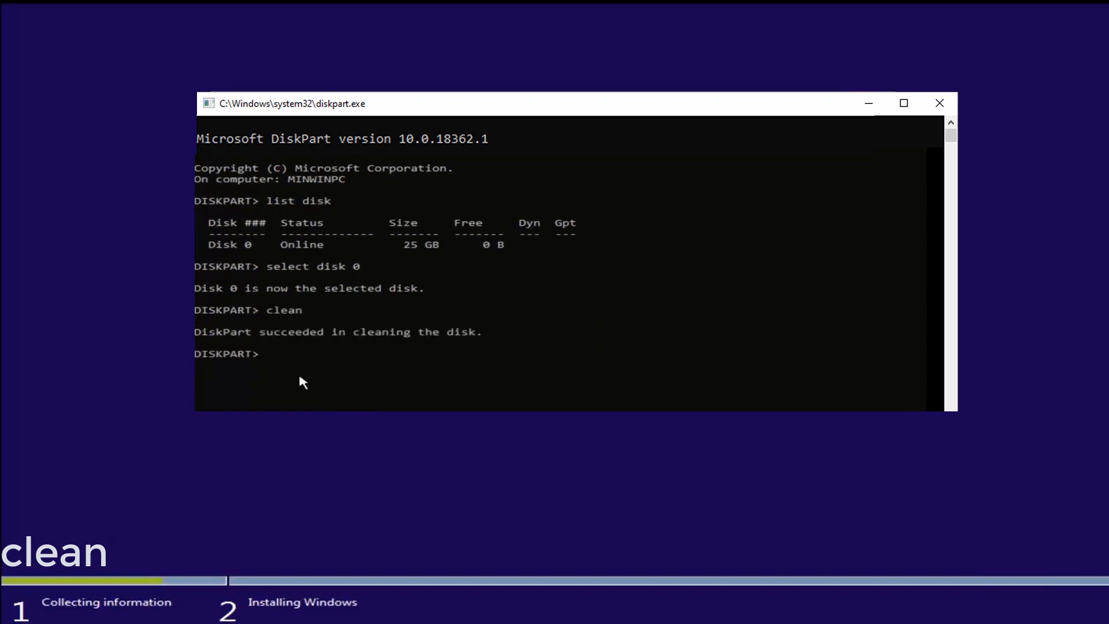
Step: Convert the selected disk to GPT and exit DiskPart and the command prompt
text(convert GPT)
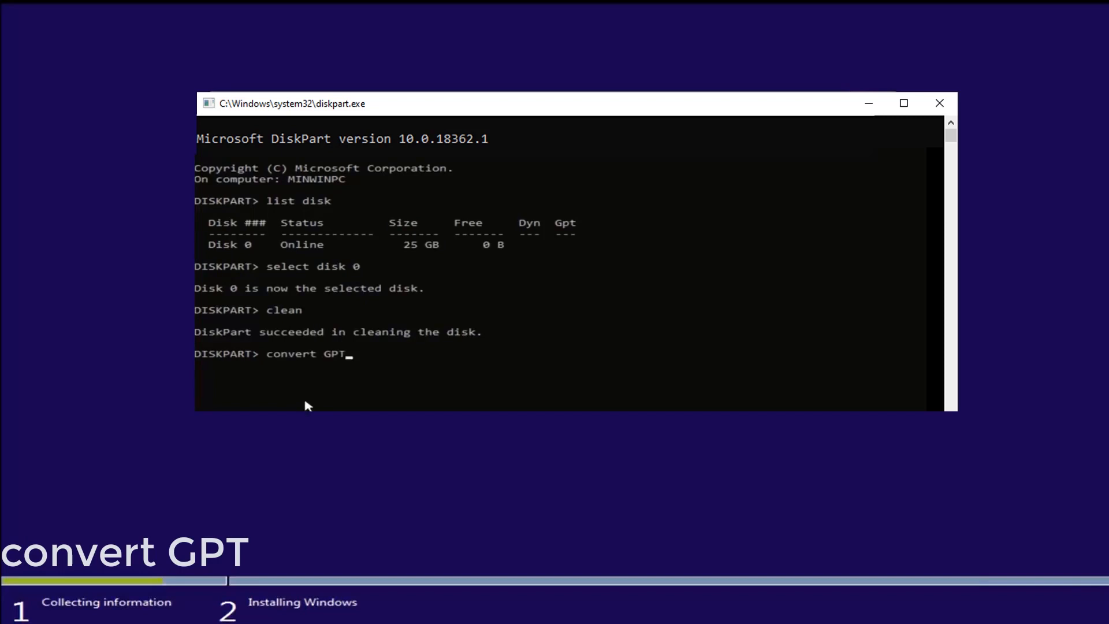
key(Return)
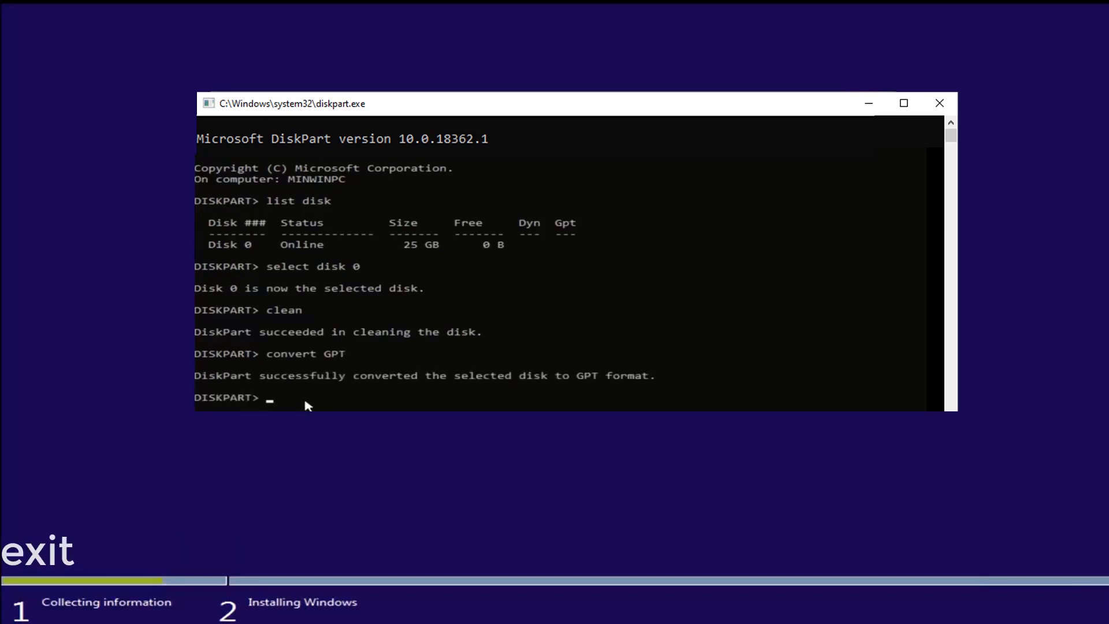
text(exit)
key(Return)
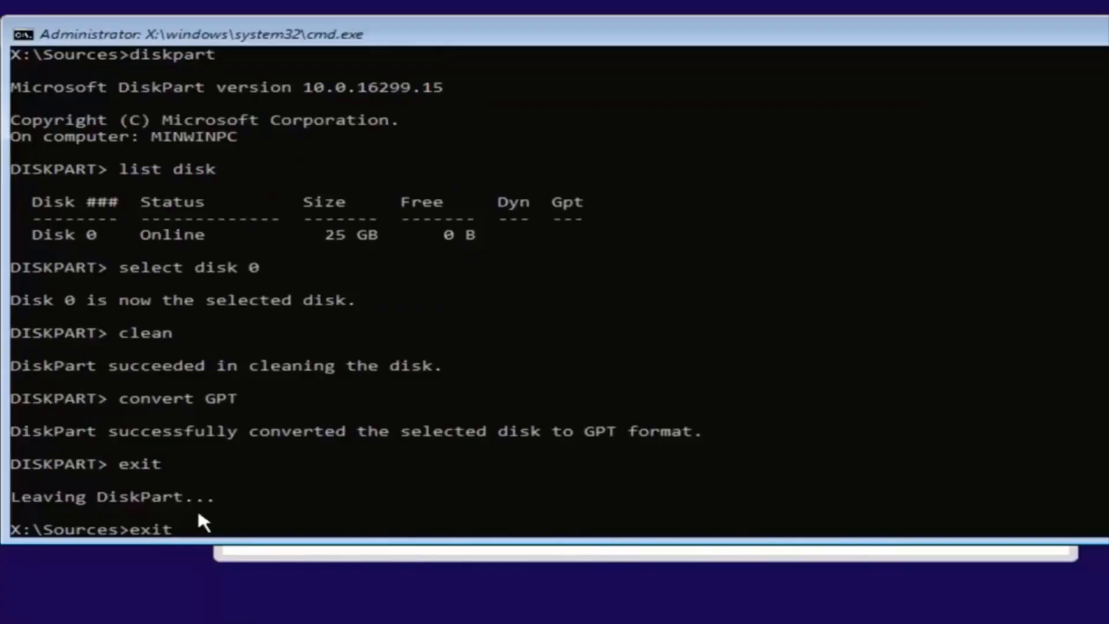
key(Return)
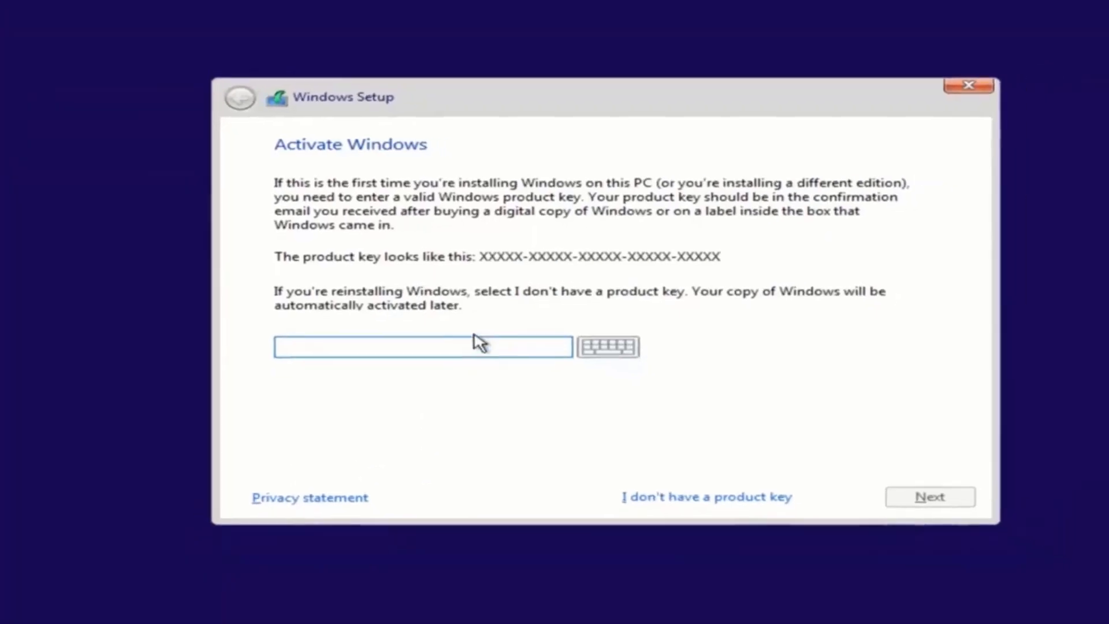
Step: Continue Windows Setup without a product key towards choosing the install location
click(644, 459)
click(369, 280)
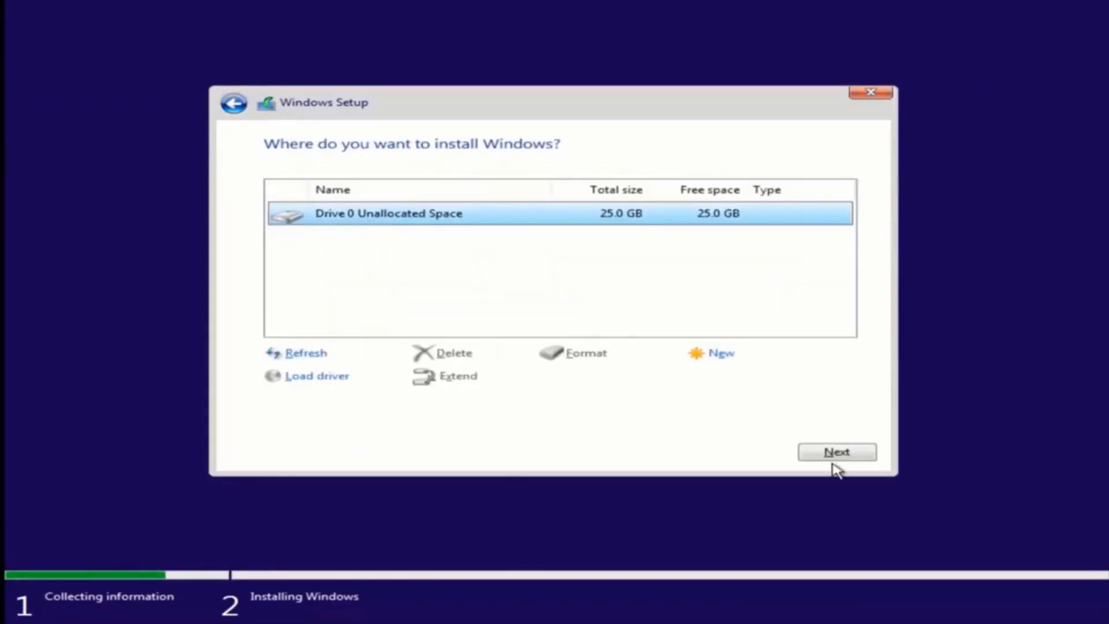